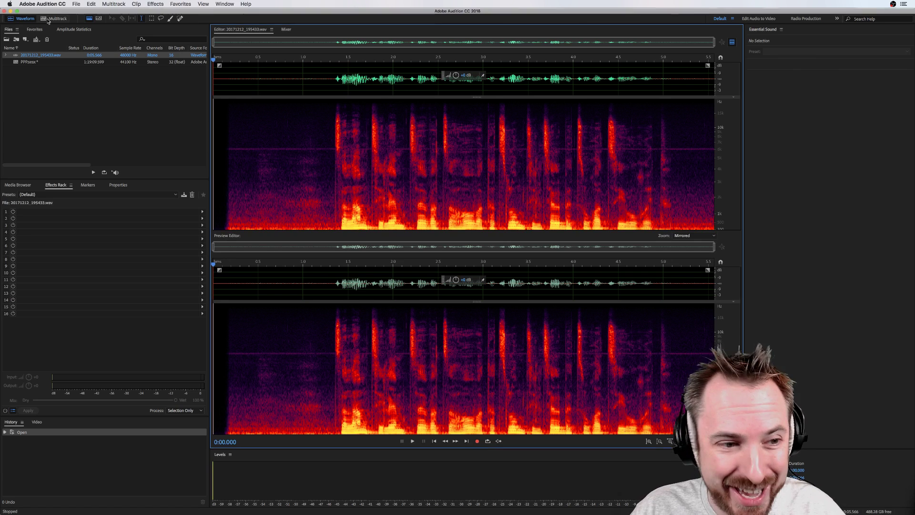
Examine the Adaptive Noise Reduction settings on the Skype Guest track of the multitrack session
click(56, 18)
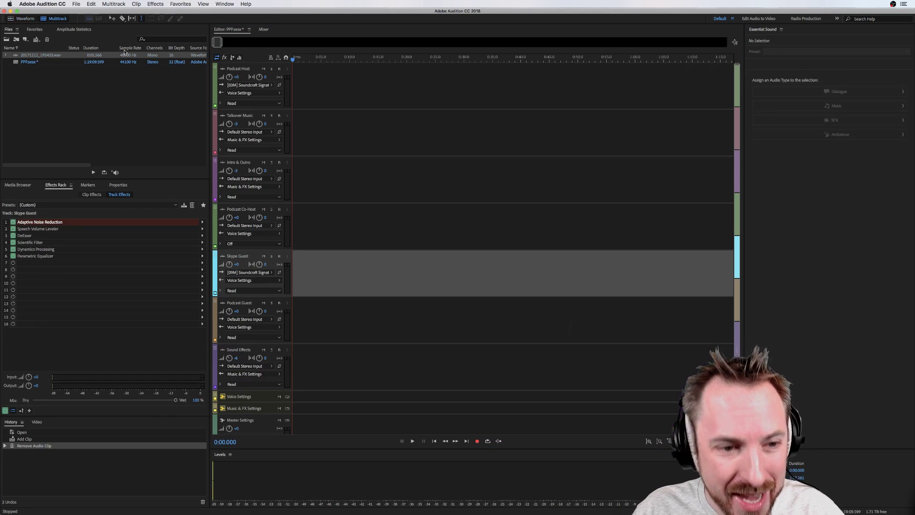
double_click(48, 222)
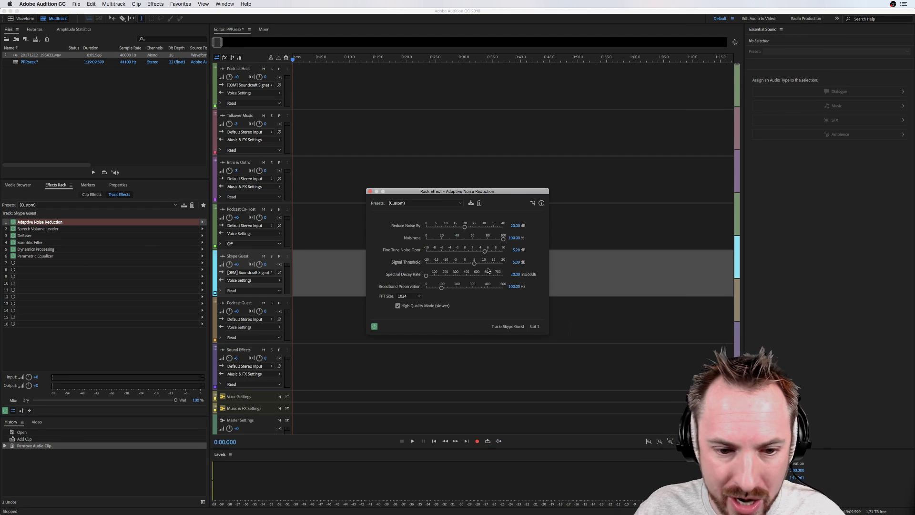
click(371, 191)
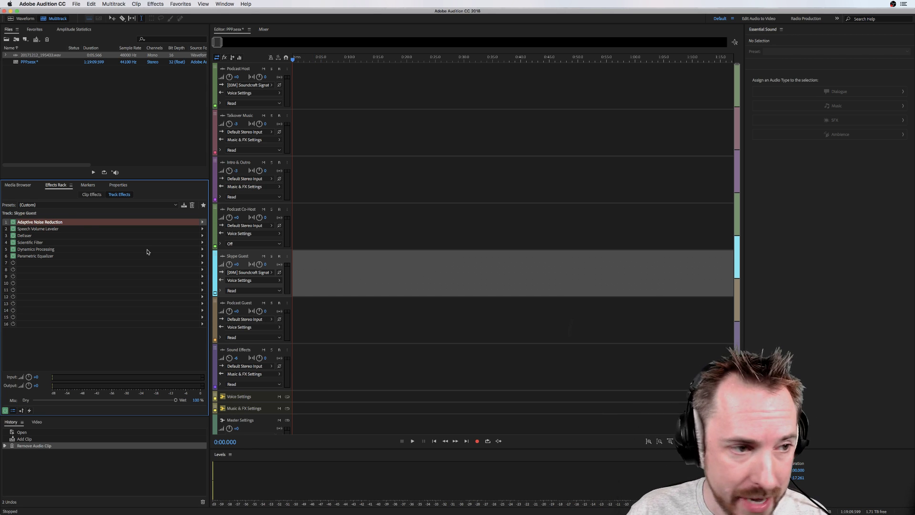
Open 20171212_195433.wav in the waveform view and marquee-select the thin constant tone across the spectrogram to audition it
double_click(30, 56)
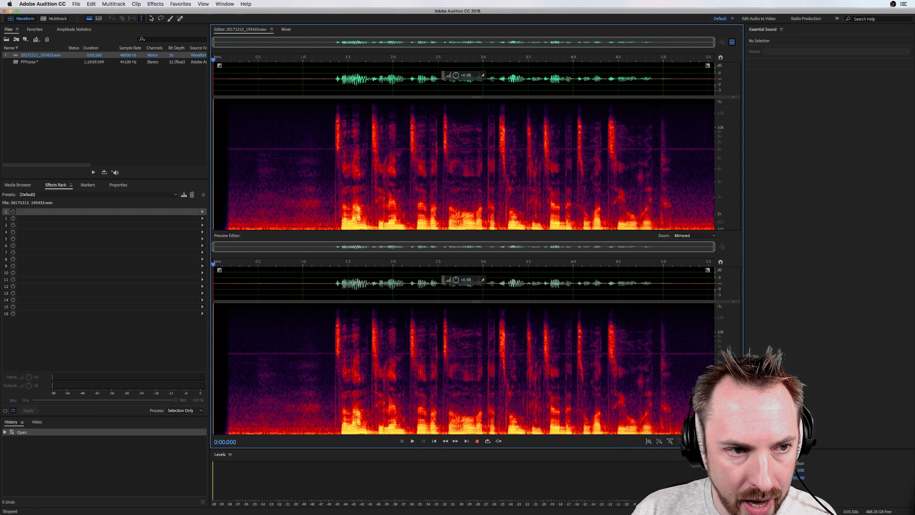
key(e)
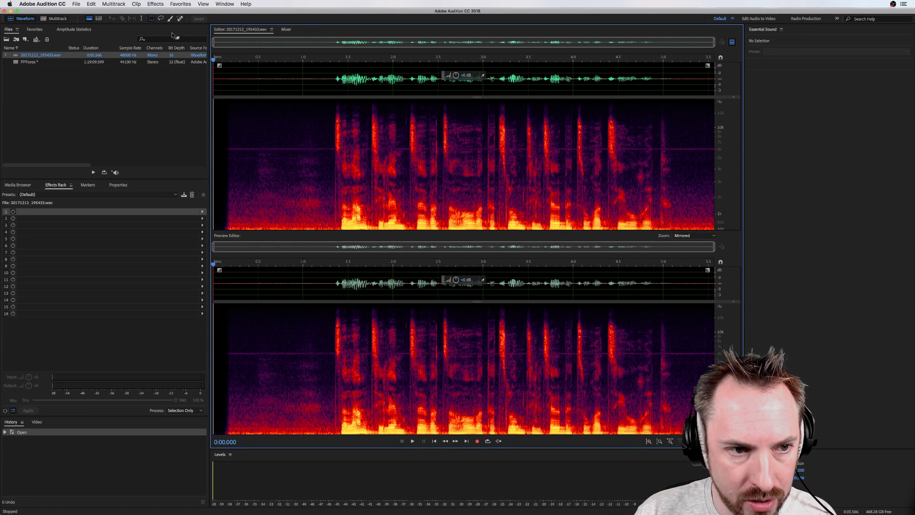
drag(230, 149, 719, 150)
key(space)
key(space)
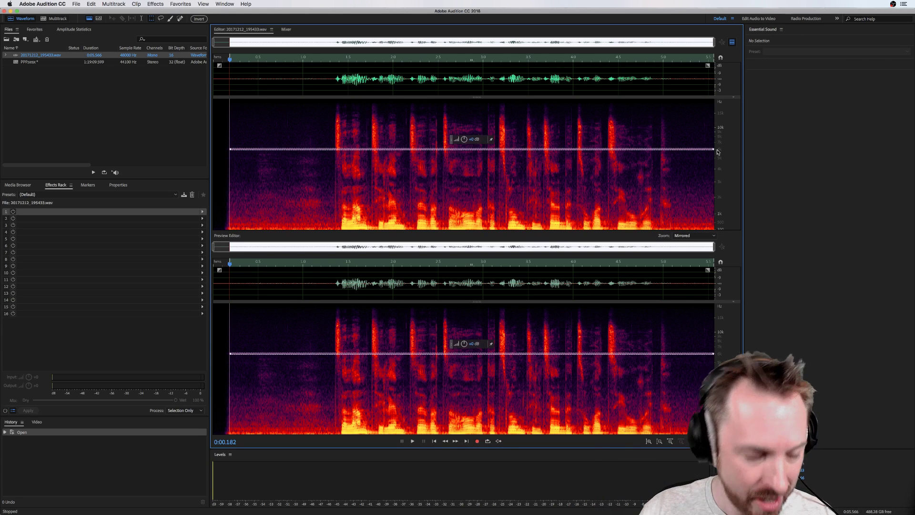
Marquee-select and audition the low-frequency background noise before the speech, from about 0.2 to 1.3 seconds
click(398, 174)
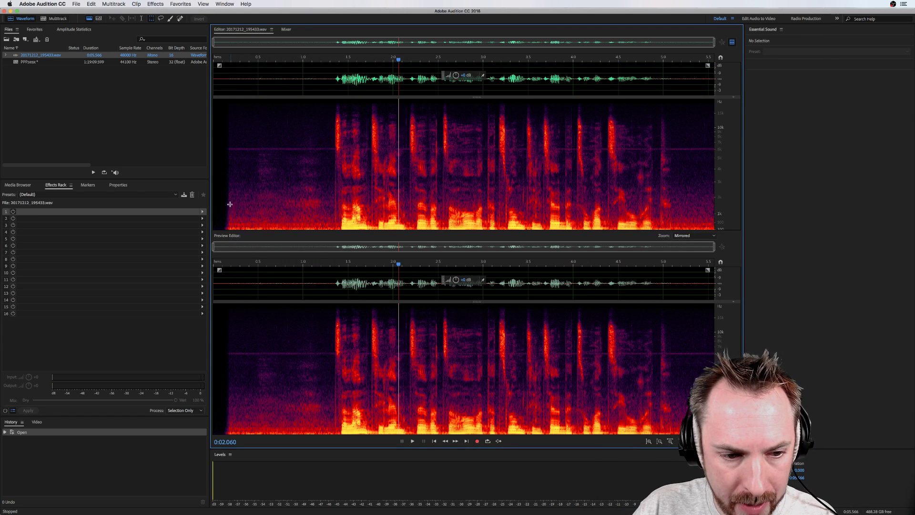
drag(229, 204, 329, 182)
key(space)
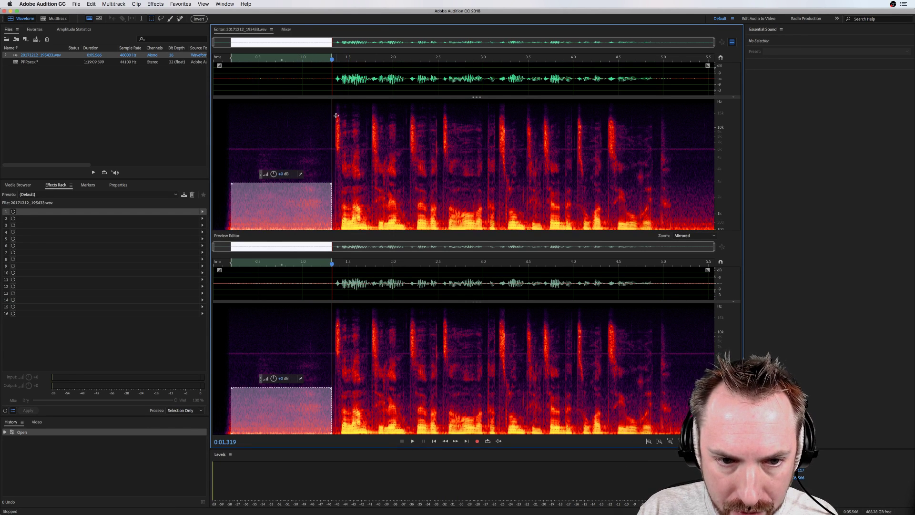
Examine the high-frequency sibilance bursts one by one with marquee selections across the speech, and clear the last selection
drag(336, 115, 342, 152)
drag(373, 117, 378, 149)
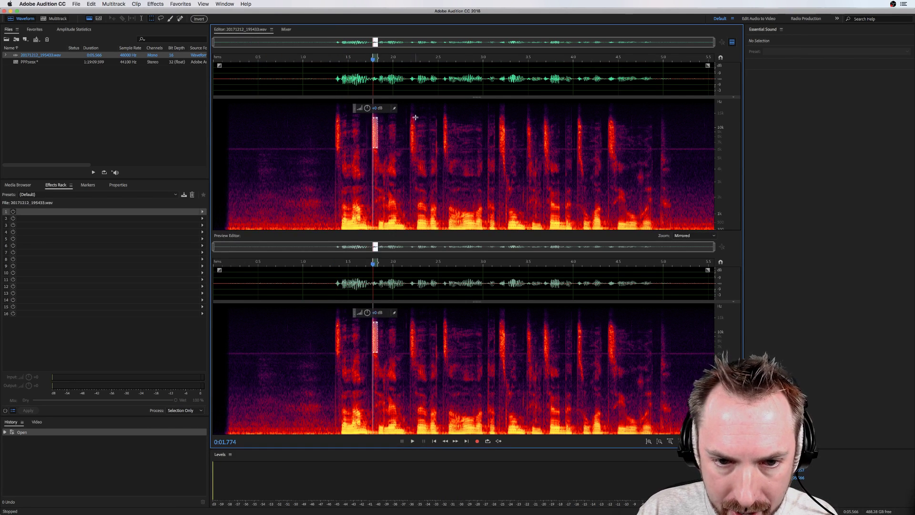
drag(415, 118, 424, 158)
drag(445, 117, 451, 147)
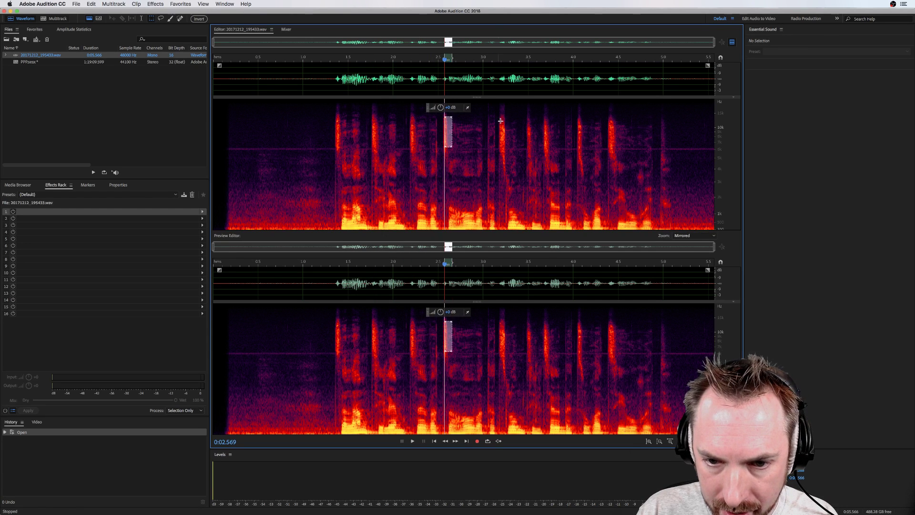
drag(501, 120, 551, 150)
drag(612, 128, 614, 150)
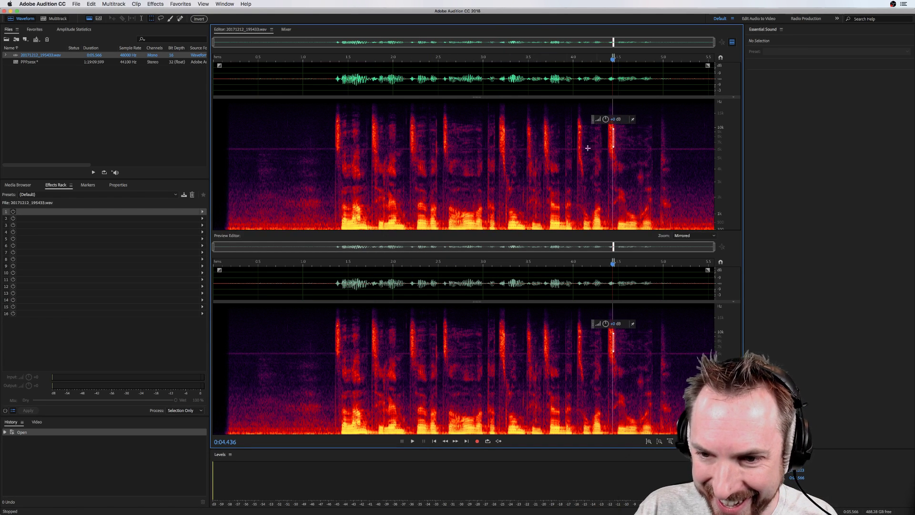
click(286, 89)
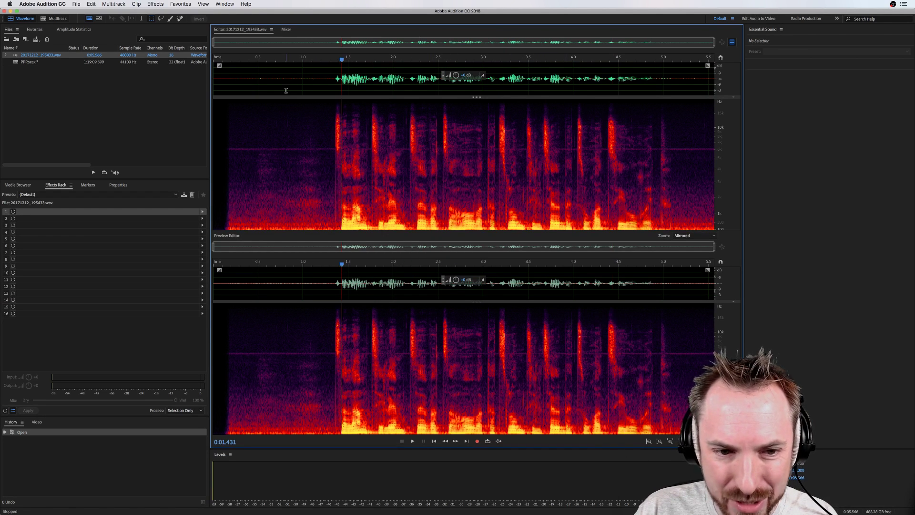
Play the unprocessed recording from about 0.29 seconds to hear its noise and sibilance
click(239, 85)
key(space)
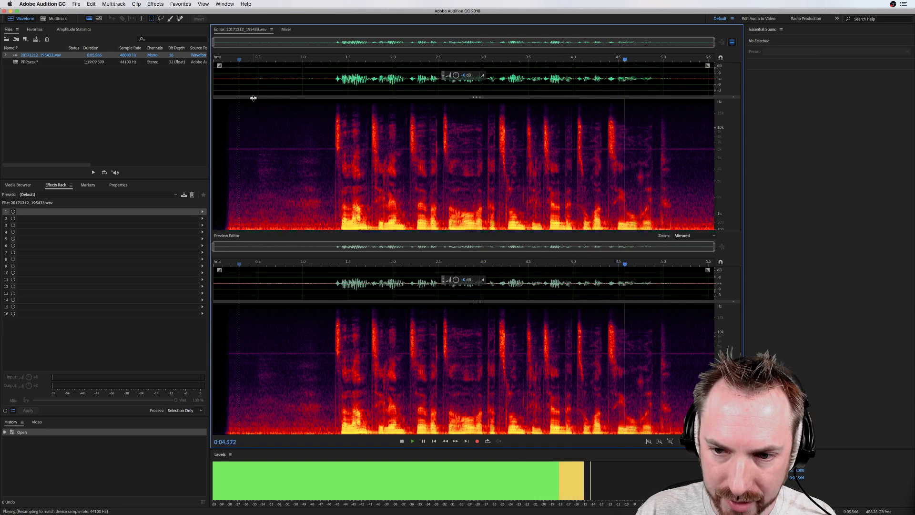
key(space)
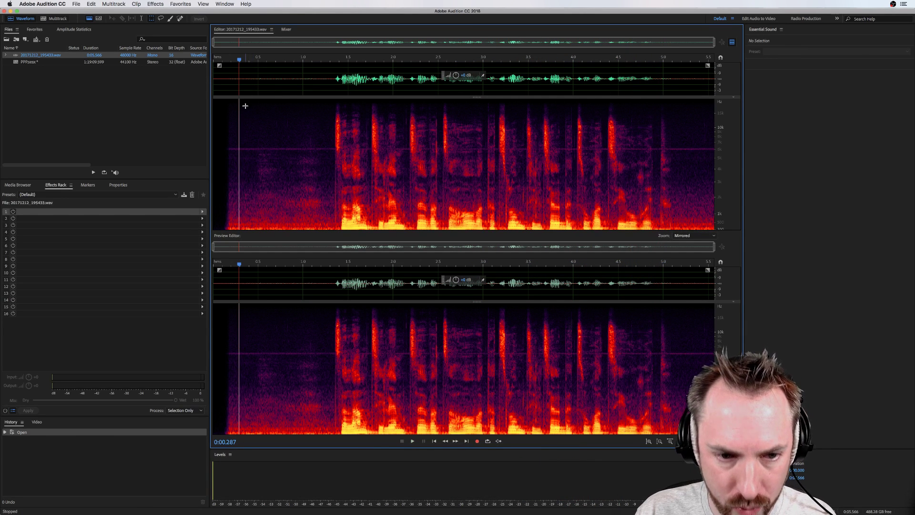
Insert 20171212_195433.wav at the start of the Skype Guest track, making a copy conformed to the session's sample rate
click(54, 18)
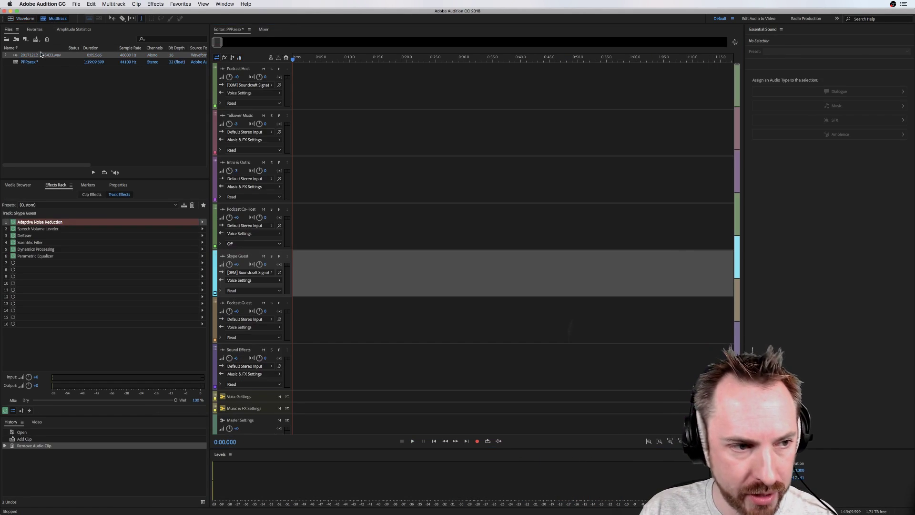
drag(27, 55, 286, 272)
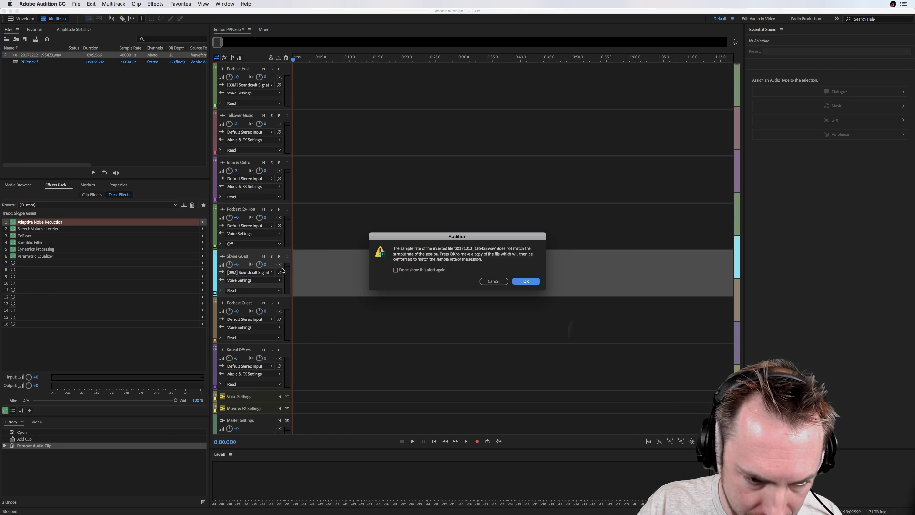
click(526, 281)
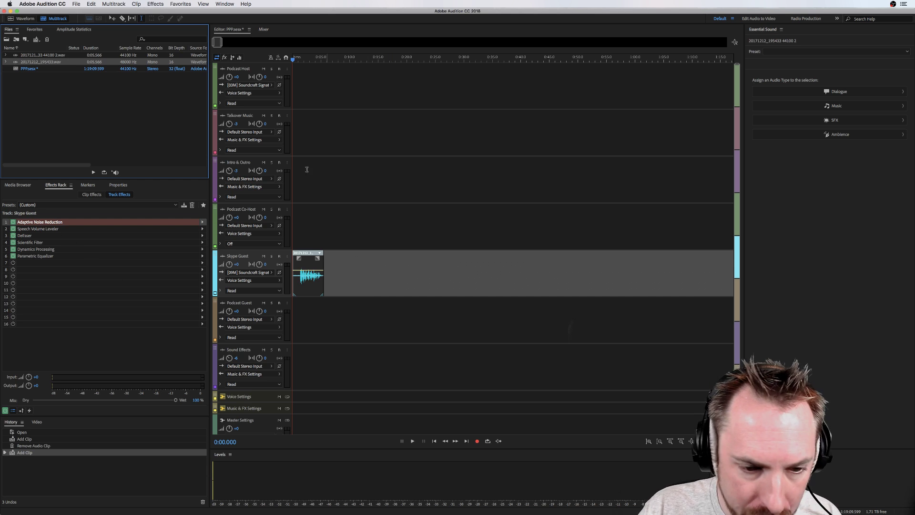
Play the inserted clip through the Skype Guest effects and compare it with its unprocessed waveform from about 1.1 seconds
scroll(293, 58, up, 5)
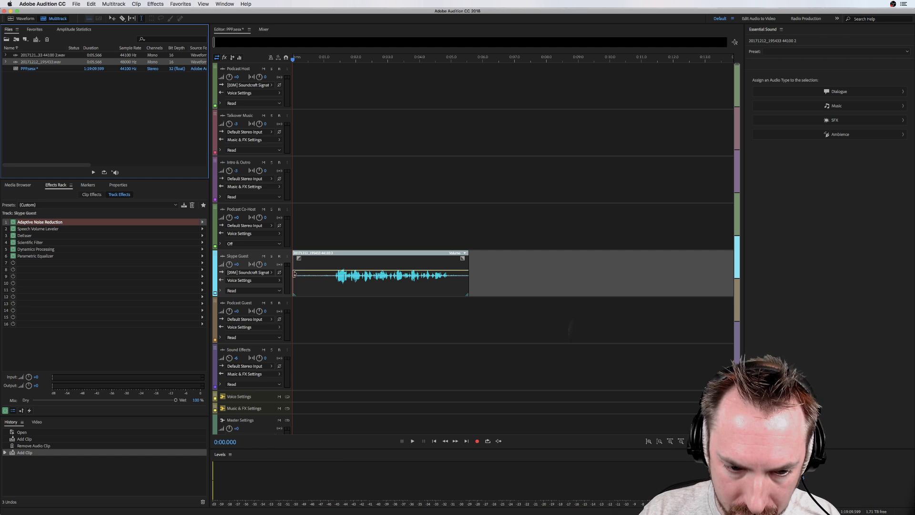
key(space)
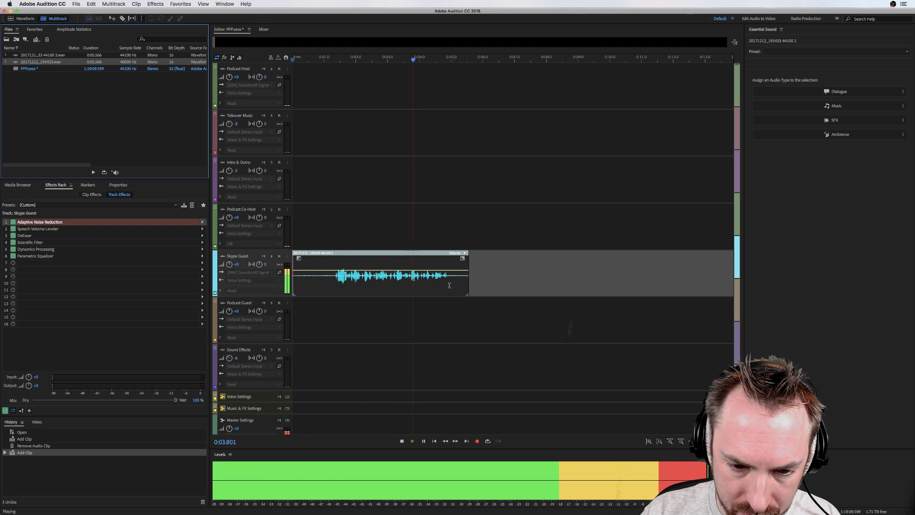
double_click(429, 283)
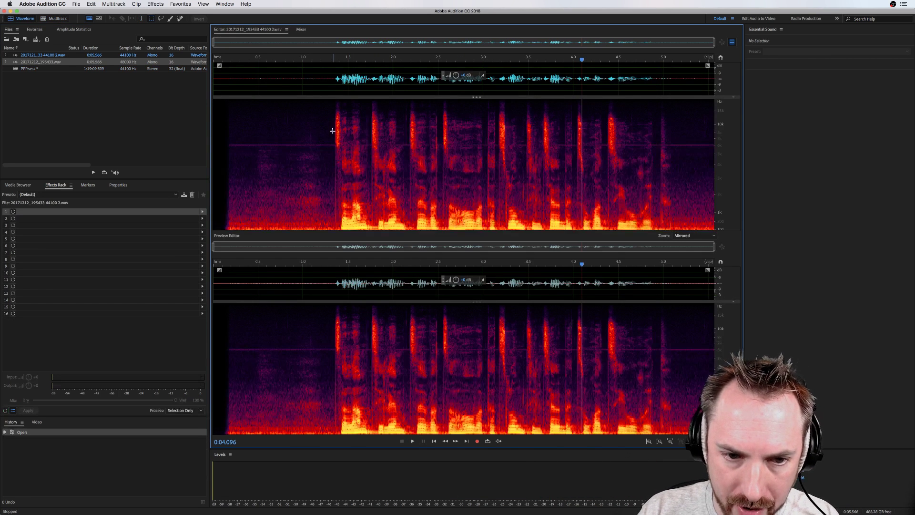
click(311, 79)
key(space)
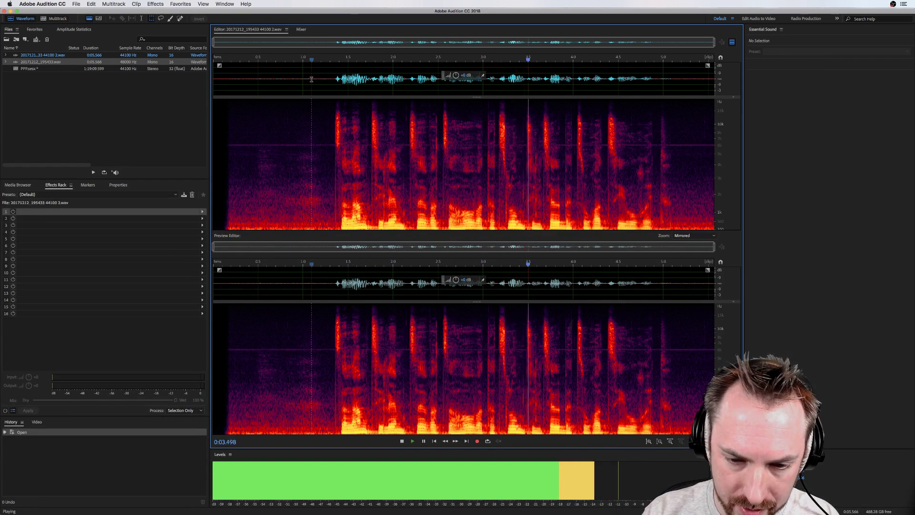
key(space)
Open the DeEsser settings of the Skype Guest track in the multitrack session
click(49, 18)
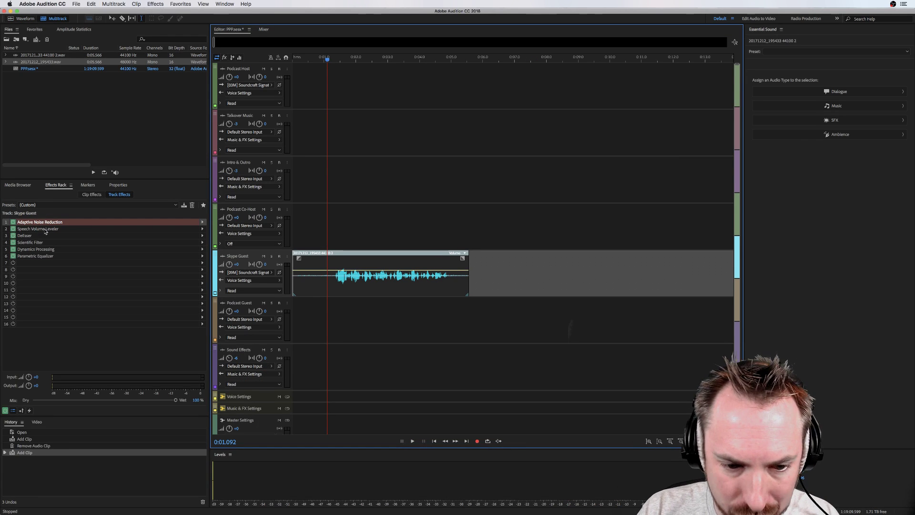
click(33, 236)
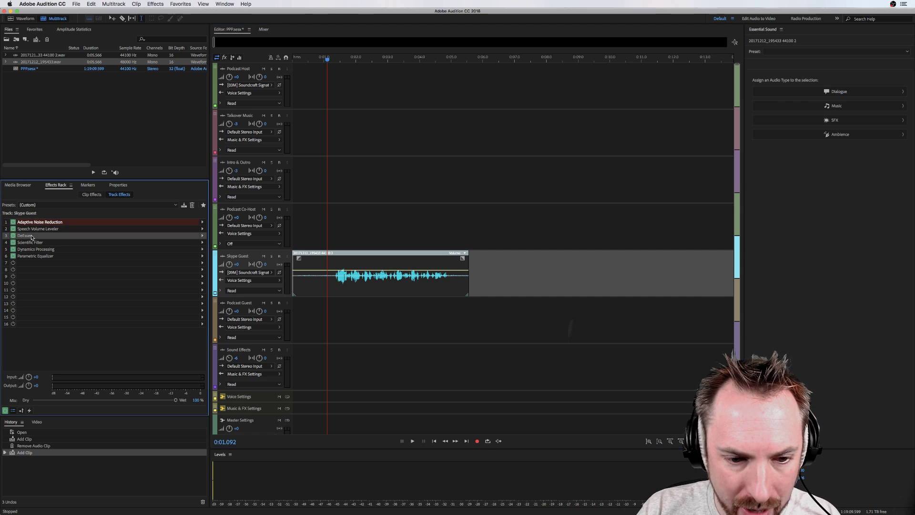
double_click(23, 236)
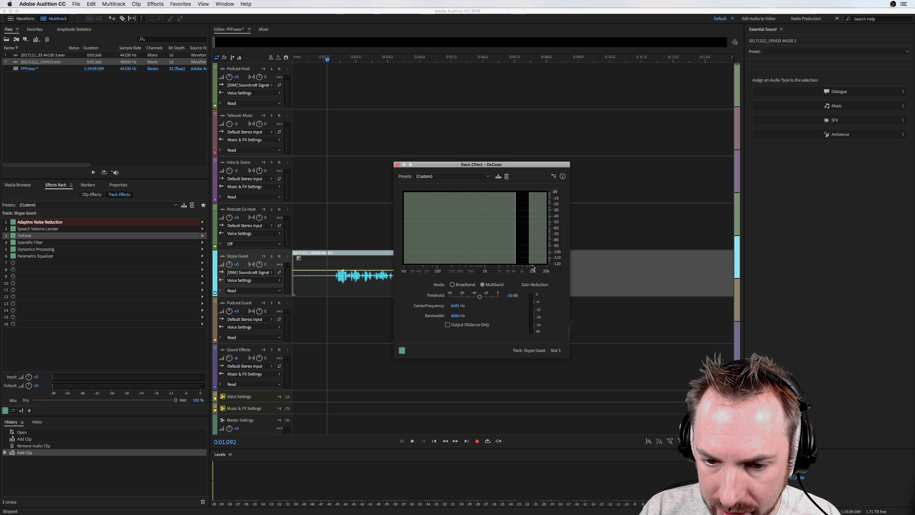
Mark the sibilance near 4.4 seconds in the clip's spectrogram and match the DeEsser band to it, centred about 9350 Hz with 7500 Hz bandwidth
double_click(335, 281)
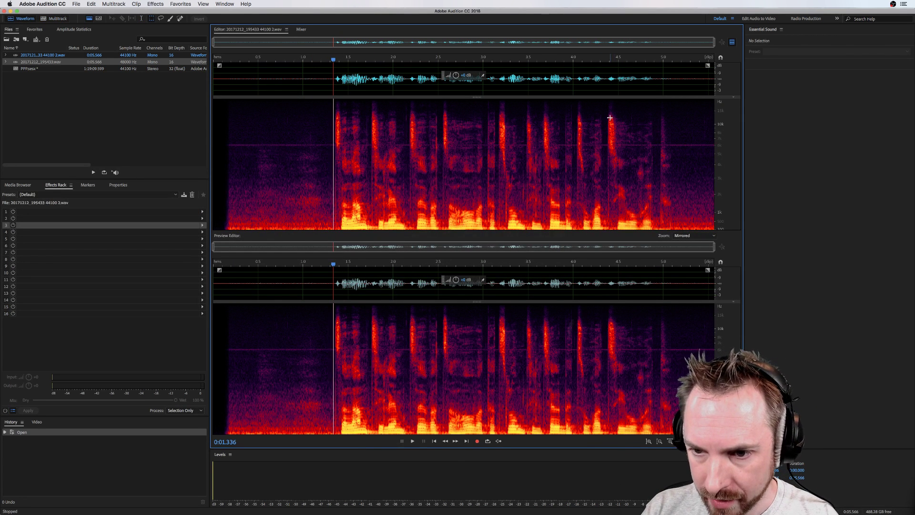
drag(610, 118, 615, 151)
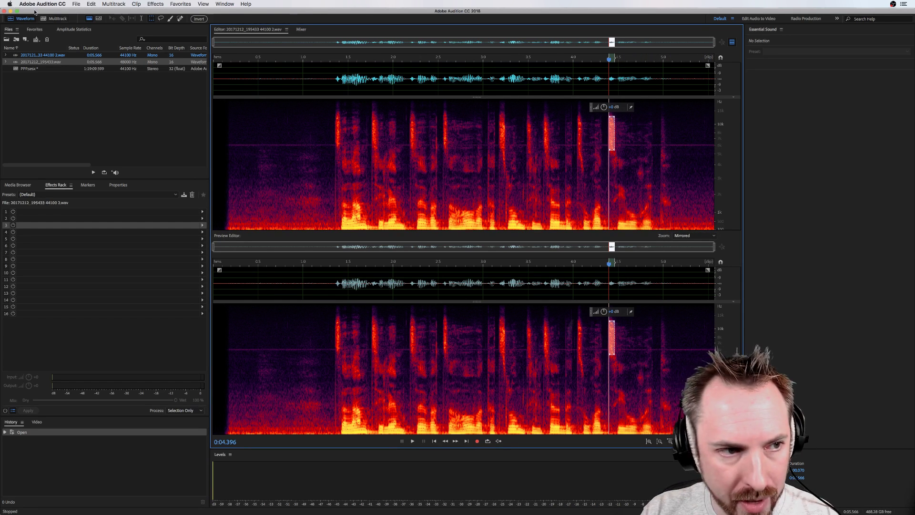
click(55, 19)
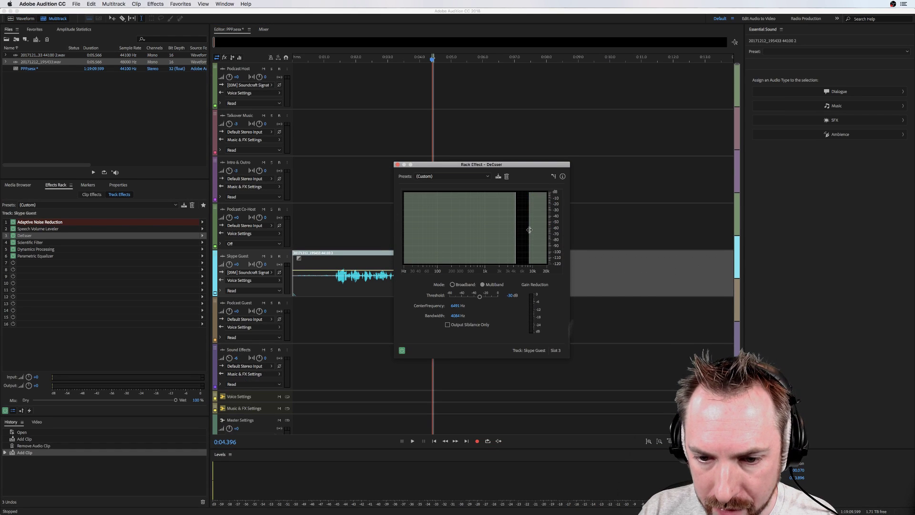
mouse_move(529, 230)
mouse_down()
mouse_move(536, 230)
mouse_move(518, 234)
mouse_move(538, 234)
mouse_up()
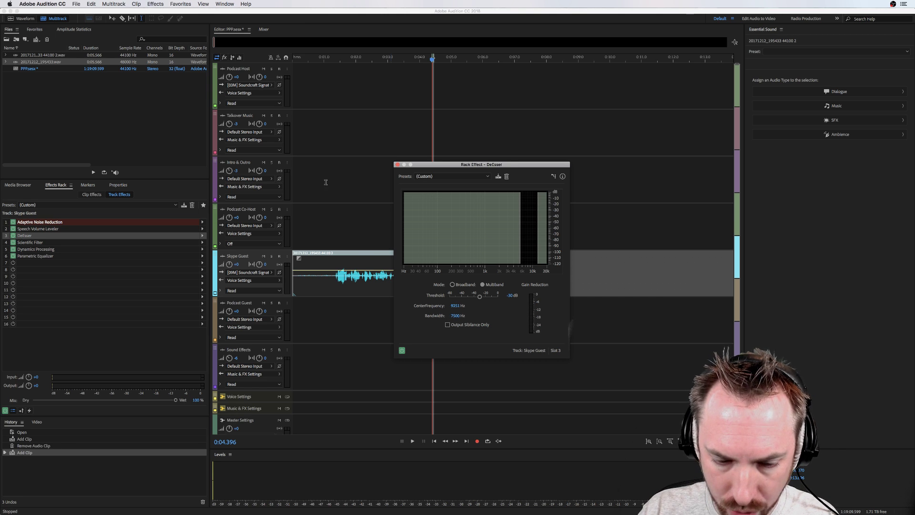
click(8, 19)
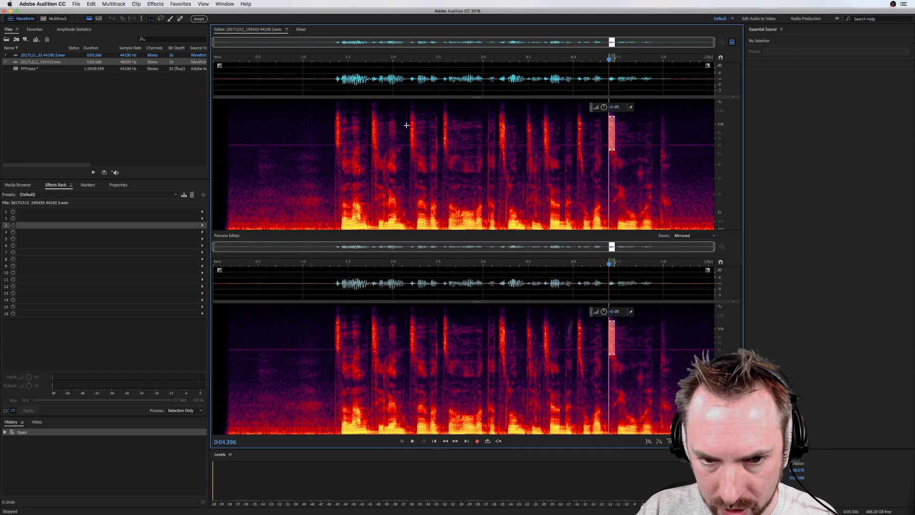
click(54, 18)
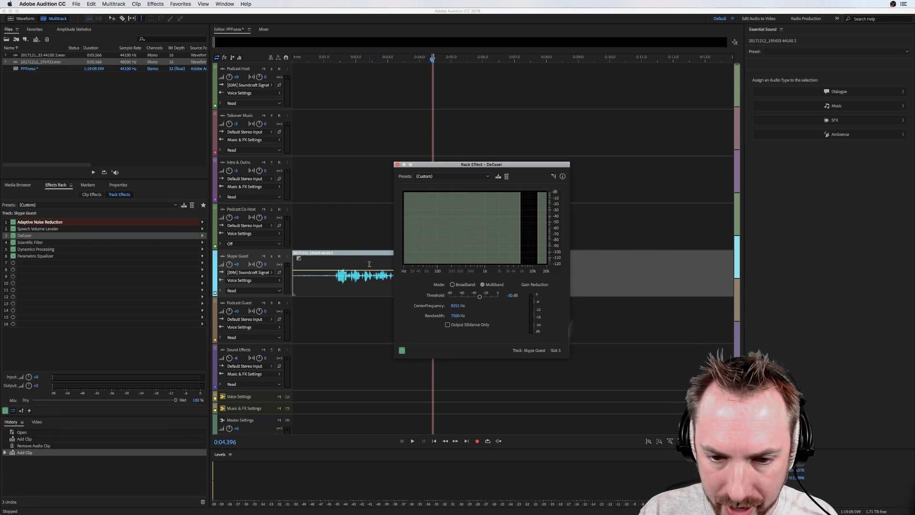
Play the session while checking the DeEsser's gain reduction, and lower its threshold to about -38 dB
drag(477, 164, 476, 154)
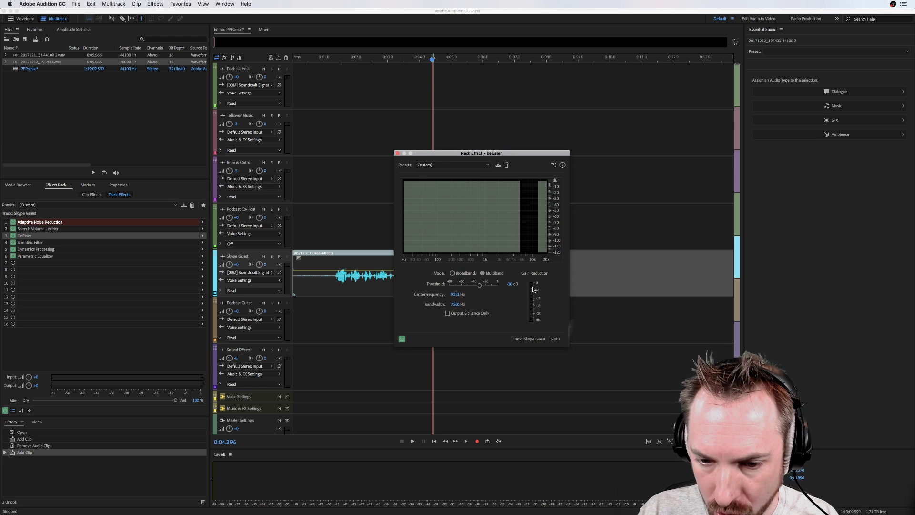
click(327, 87)
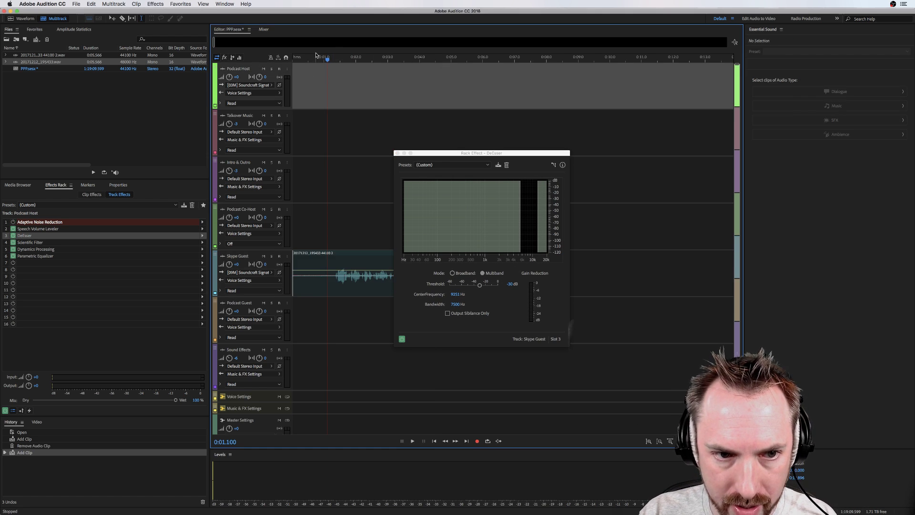
key(space)
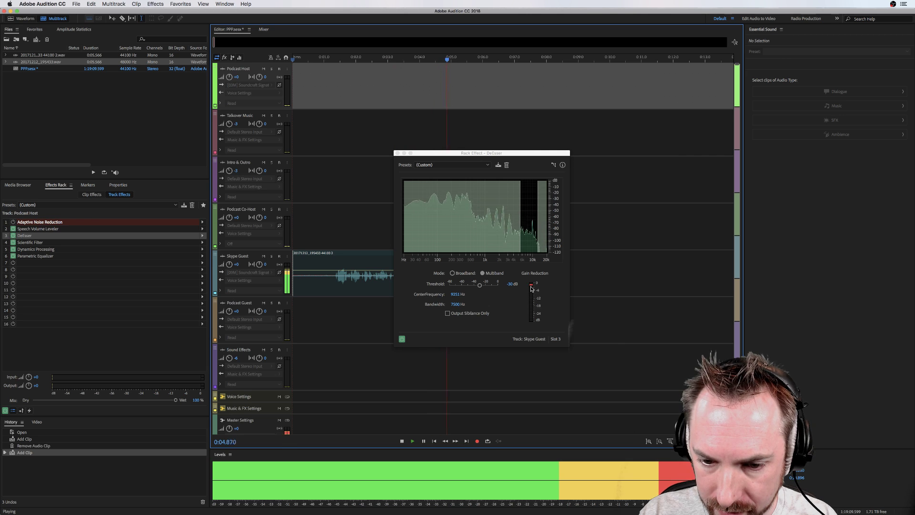
key(space)
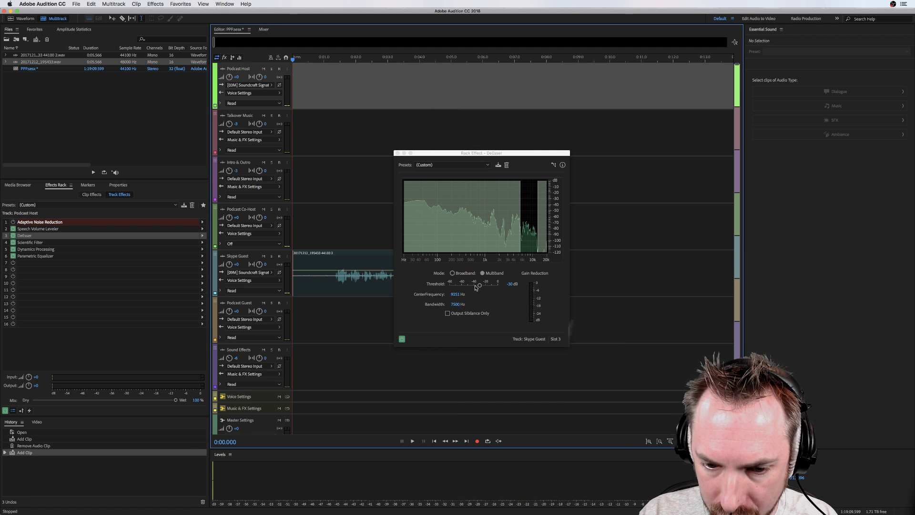
click(475, 286)
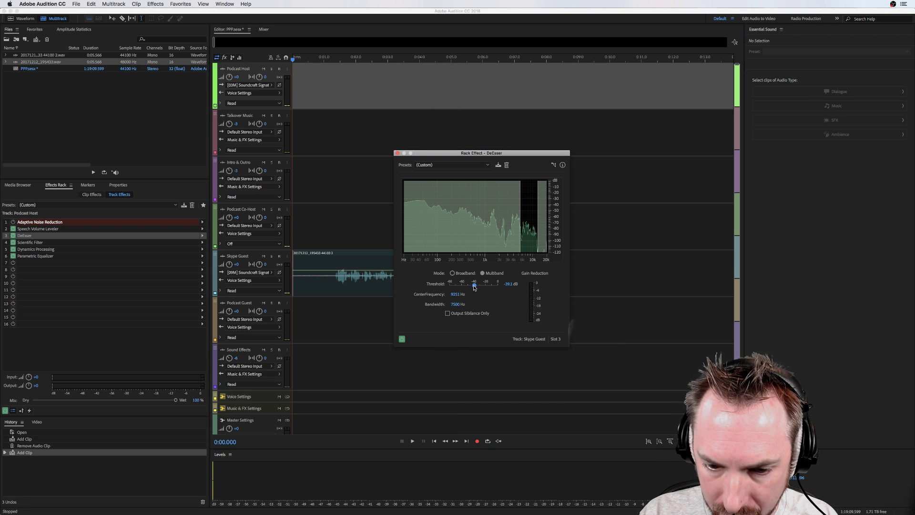
Play the session repeatedly while lowering the DeEsser threshold, first to about -57 dB and finally to its minimum of -80 dB
key(space)
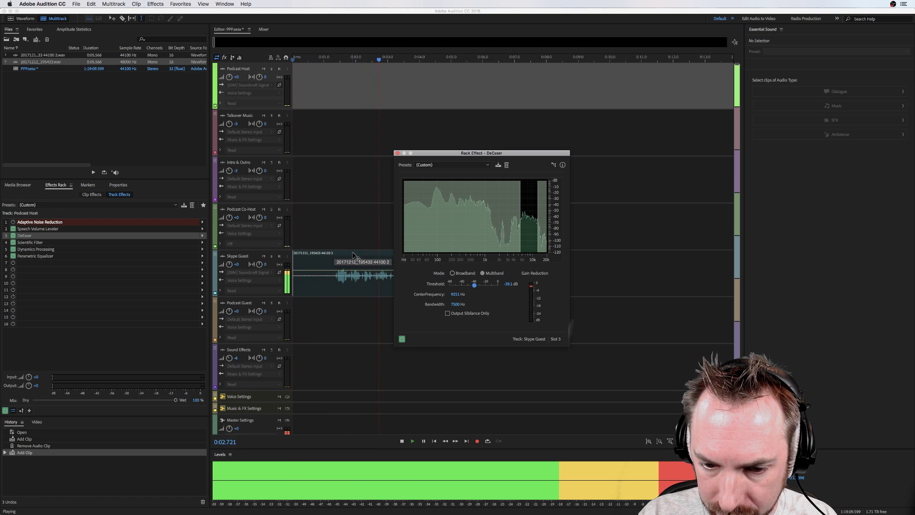
key(space)
drag(474, 285, 463, 286)
key(space)
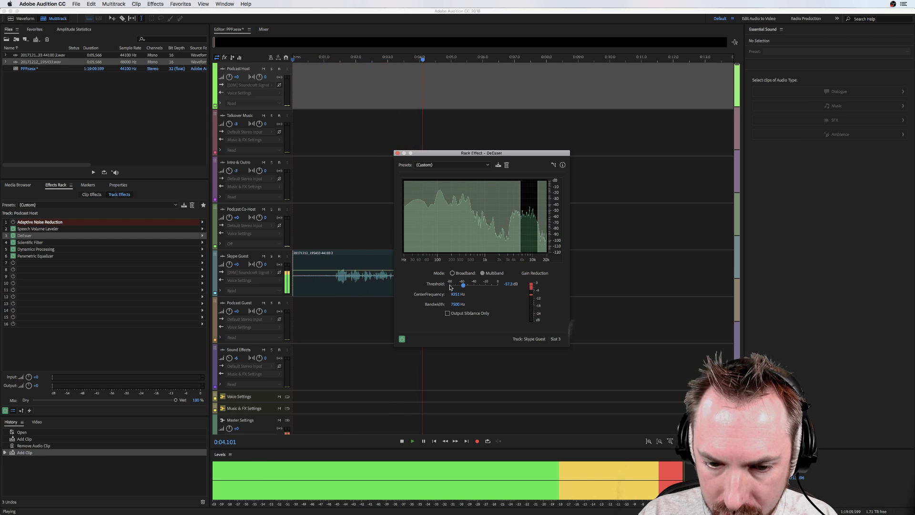
key(space)
drag(463, 284, 394, 293)
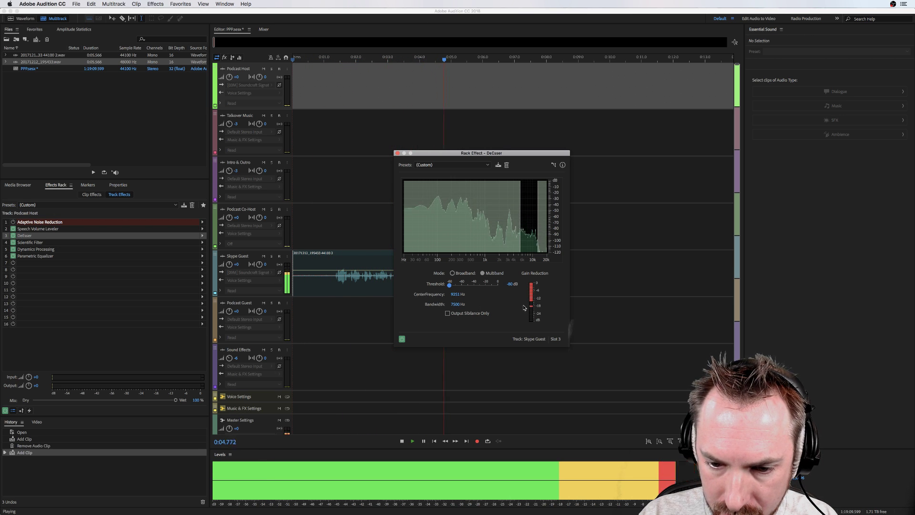
key(space)
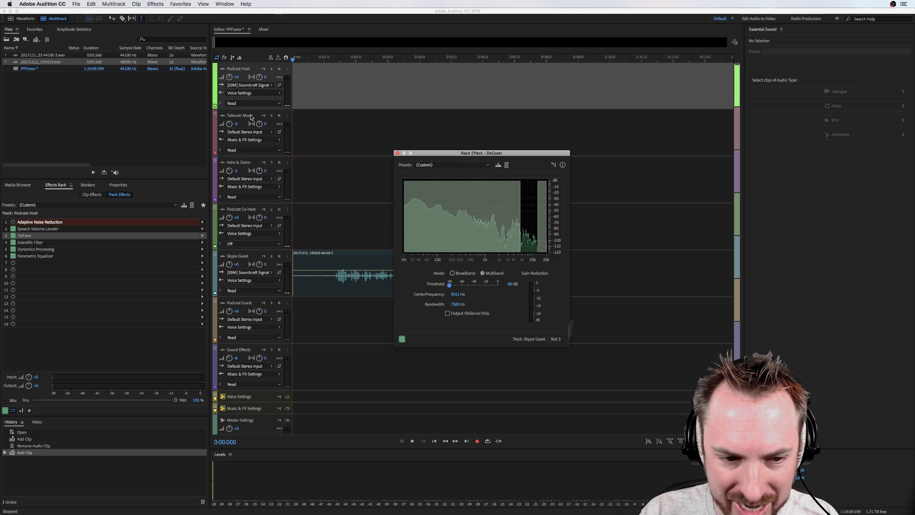
Mix down the entire session to a new file and hide the preview editor
click(121, 4)
mouse_move(138, 34)
click(217, 42)
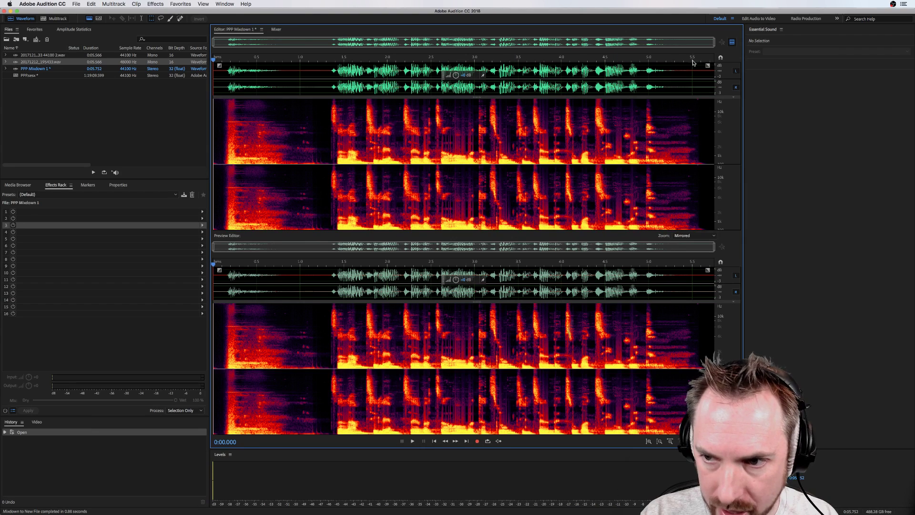
click(733, 42)
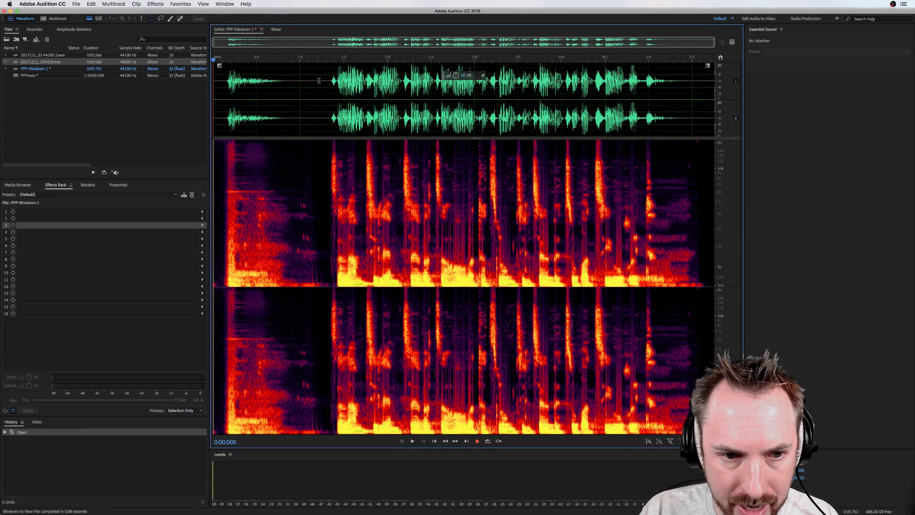
Replace the noise before the speech, the first 1.264 seconds or so of the mixdown, with inserted silence
drag(323, 81, 213, 79)
click(89, 5)
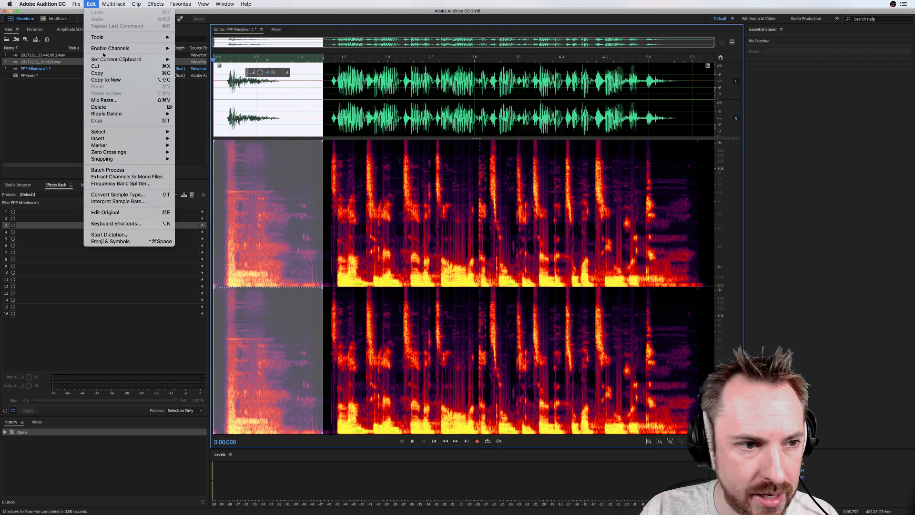
mouse_move(126, 139)
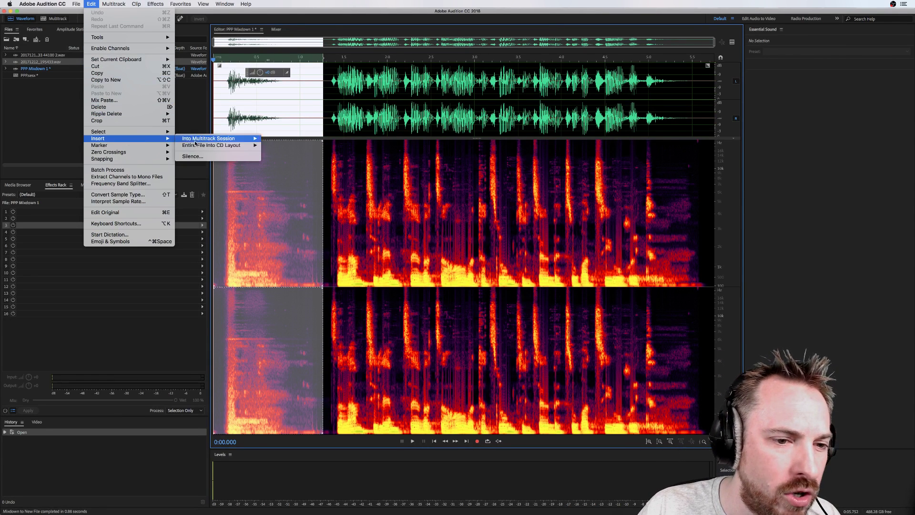
click(196, 140)
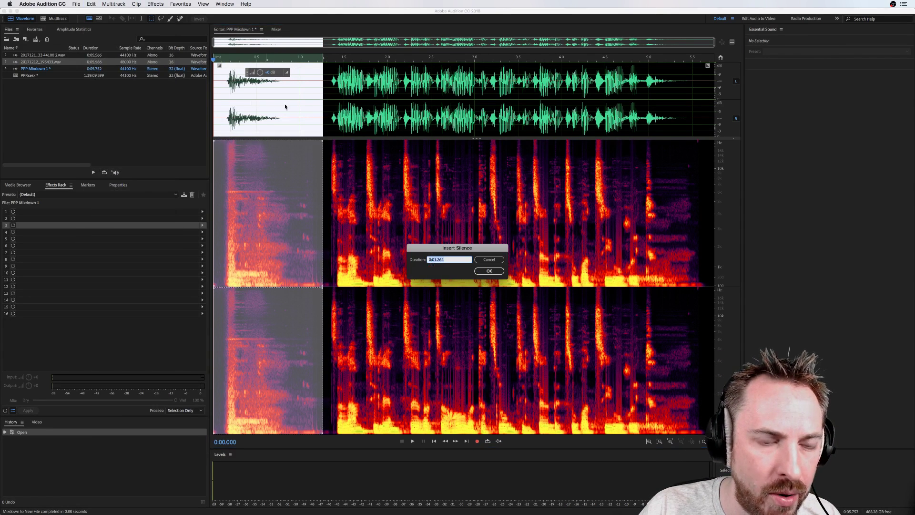
click(489, 271)
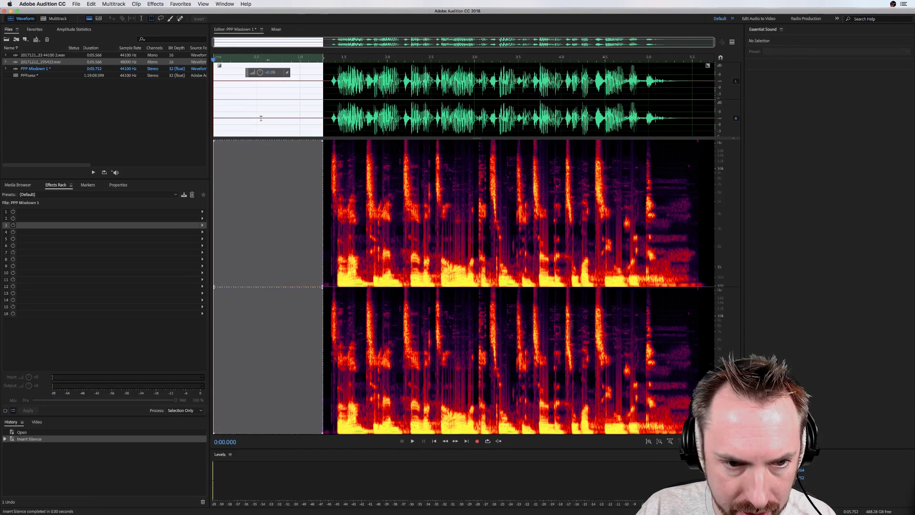
click(262, 141)
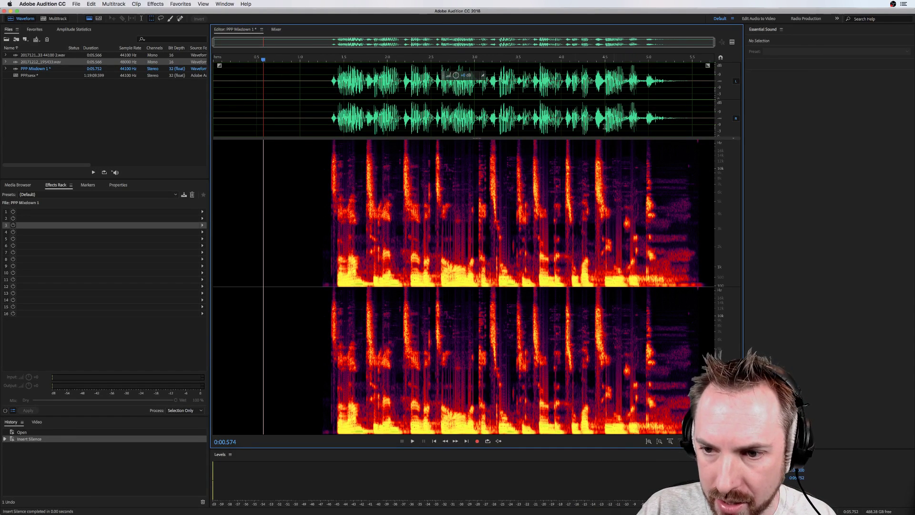
Compare the mixdown's spectrogram with the source recordings, finishing with 20171212_195433.wav open
double_click(40, 56)
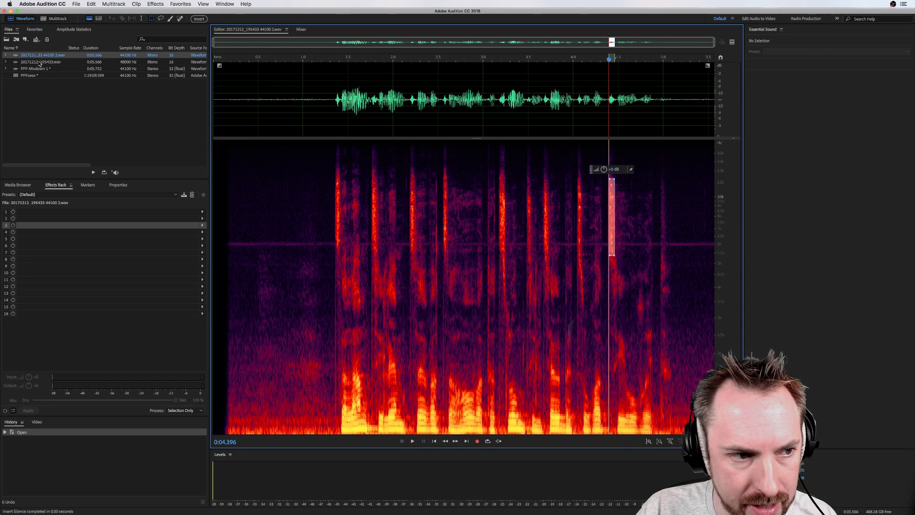
double_click(40, 62)
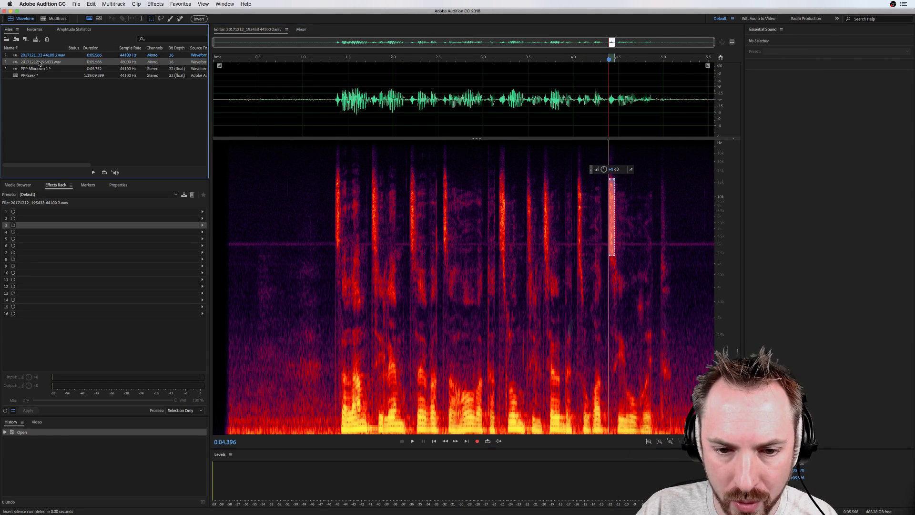
double_click(42, 68)
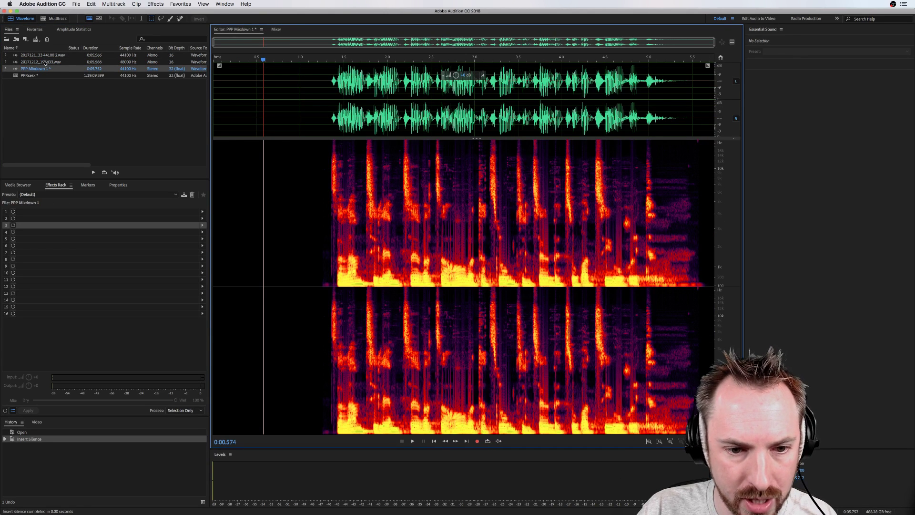
double_click(44, 62)
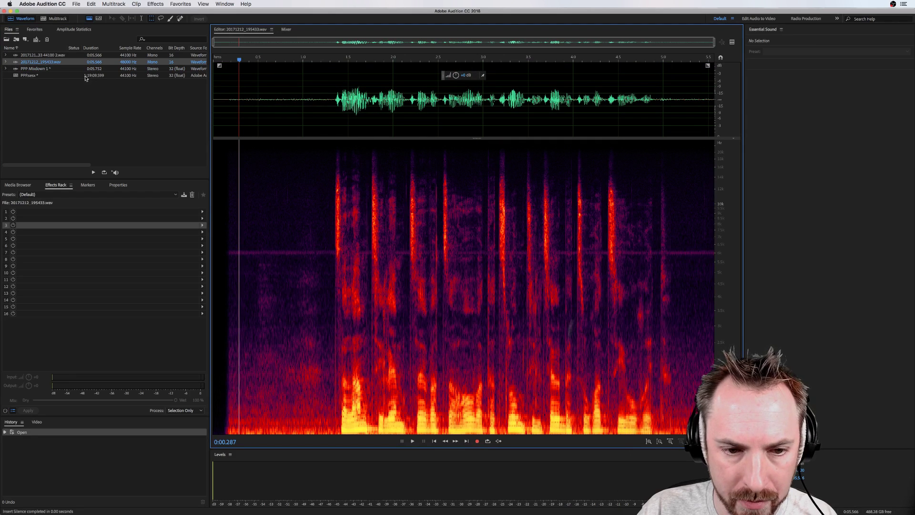
Select the whole 20171212_195433.wav recording and add a DeEsser in the first effects rack slot
key(super+a)
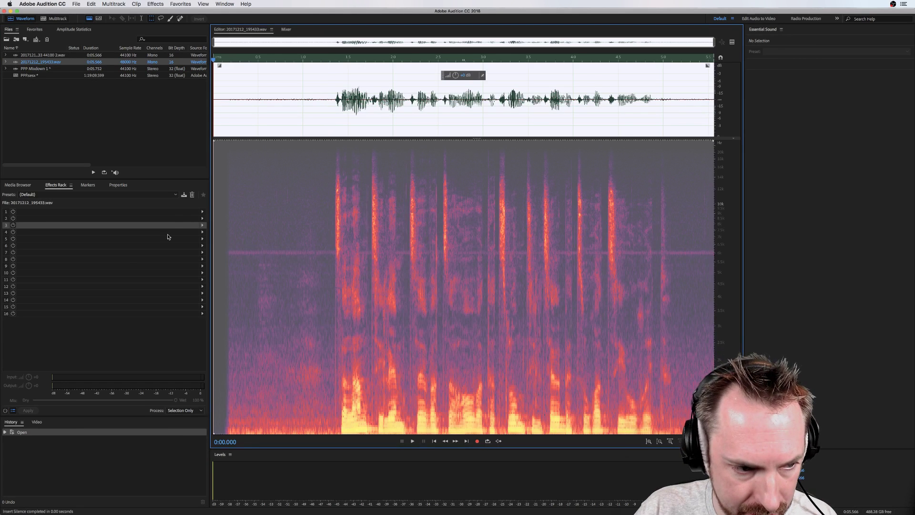
click(203, 212)
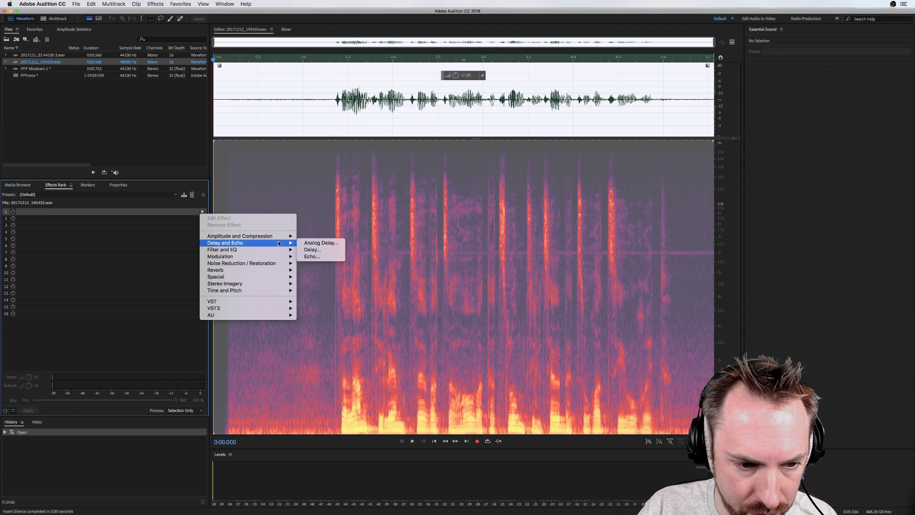
mouse_move(283, 238)
click(317, 250)
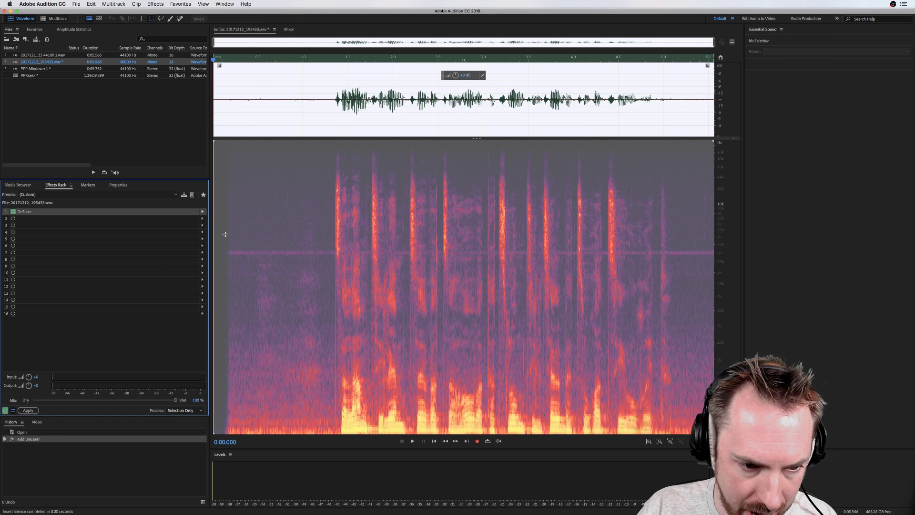
Set the DeEsser band to about 9714 Hz centre and 6260 Hz bandwidth, and lower the threshold to -63 dB during playback
drag(506, 243, 490, 242)
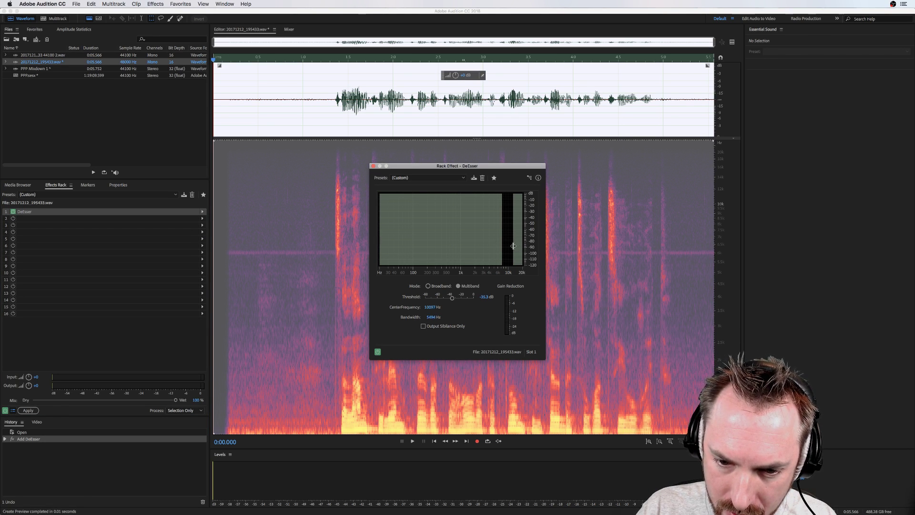
drag(502, 248, 498, 248)
key(space)
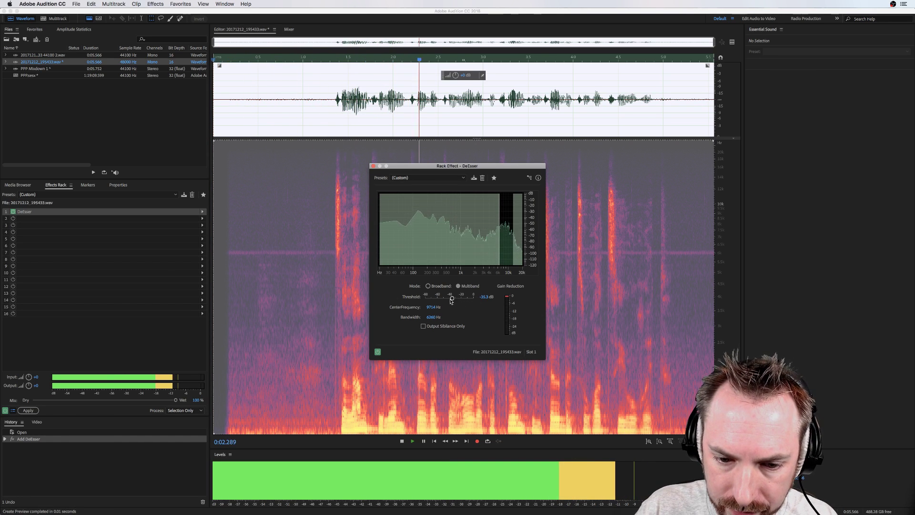
drag(452, 298, 435, 298)
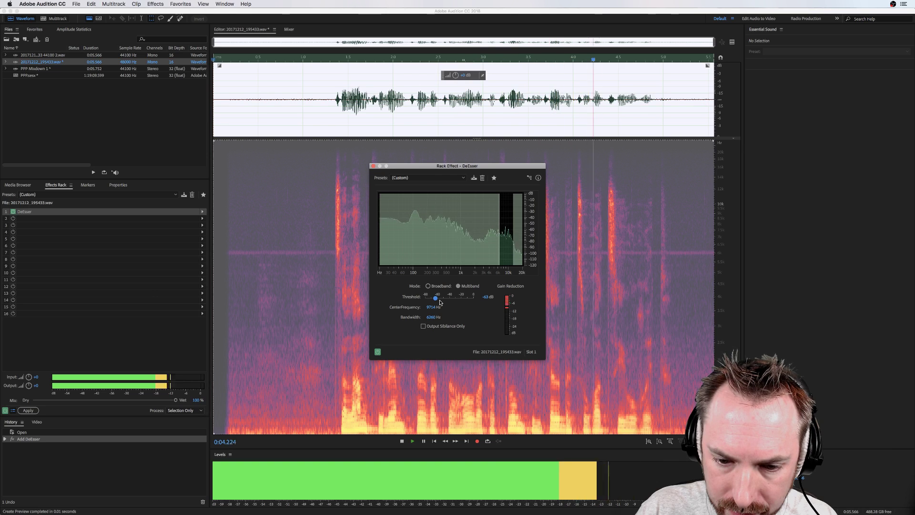
key(space)
Show the preview editor for a before-and-after comparison, then widen the DeEsser bandwidth to about 6583 Hz and close its settings
click(732, 42)
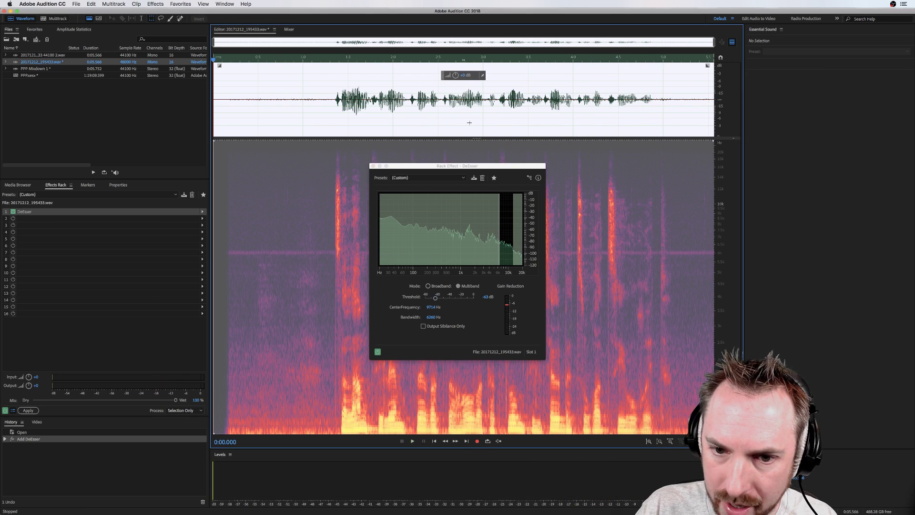
drag(444, 167, 609, 150)
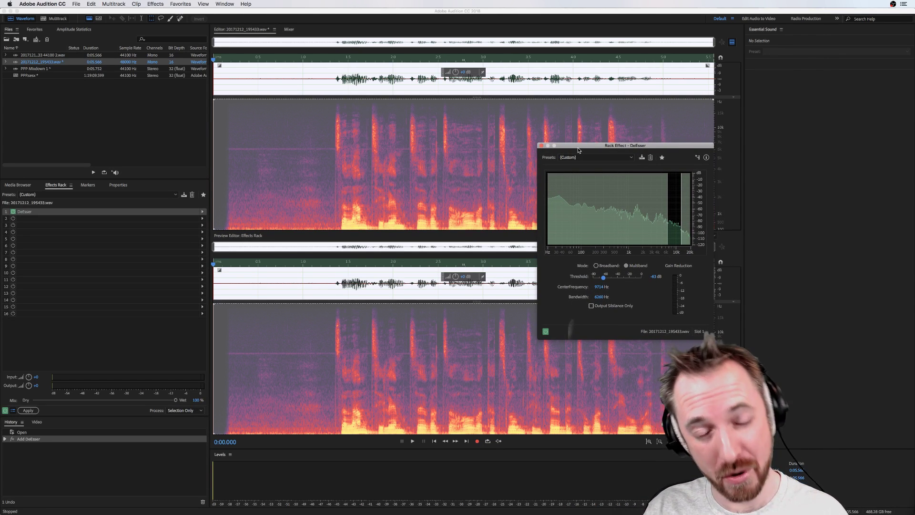
drag(584, 148, 582, 142)
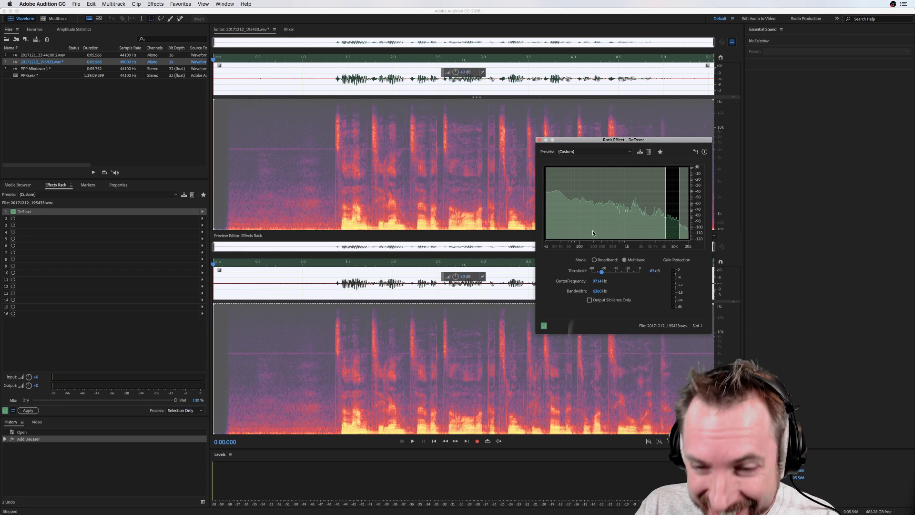
drag(665, 214, 664, 214)
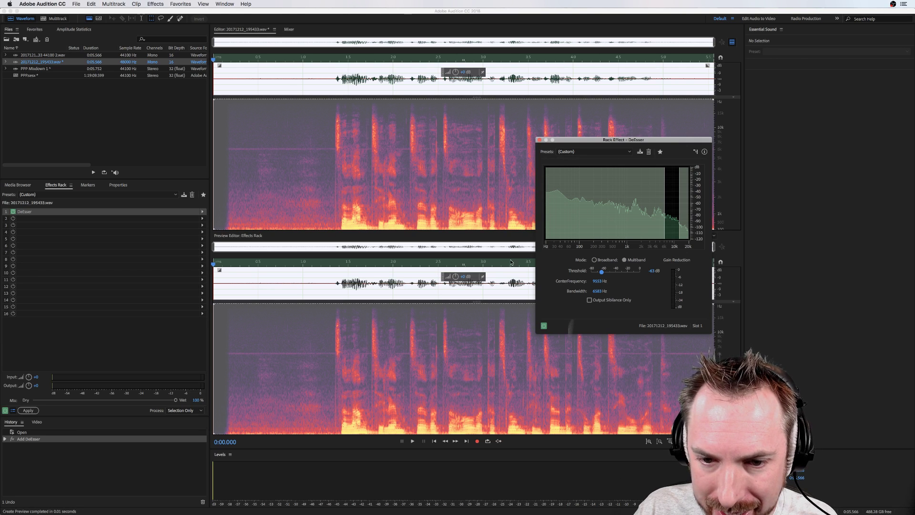
click(539, 140)
Reselect the whole recording and remove the DeEsser from the effects rack
click(395, 123)
key(space)
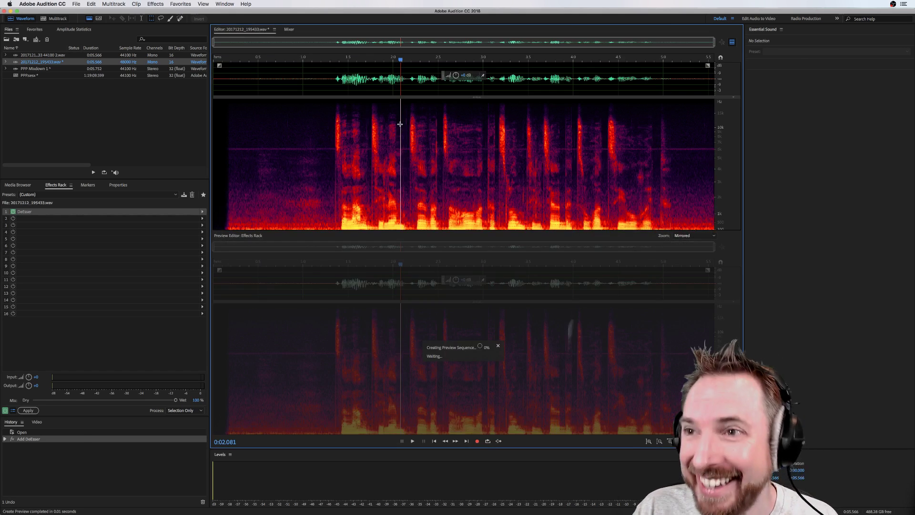
double_click(311, 80)
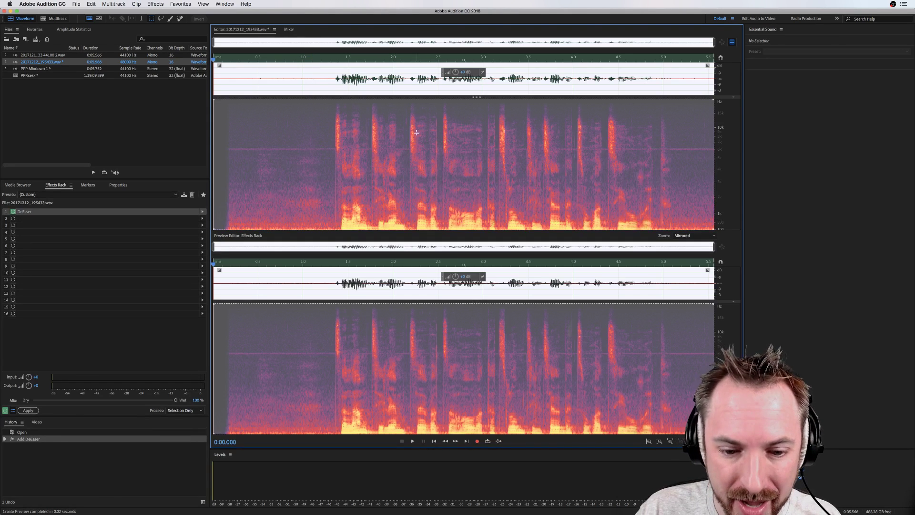
click(27, 212)
key(Delete)
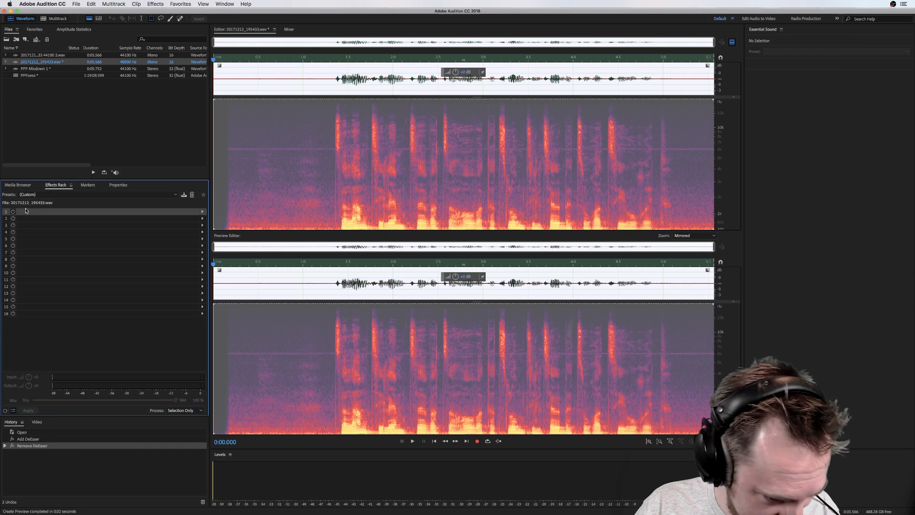
Open the Sound Remover process for the recording and place its window clear of the speech spectrogram
click(156, 4)
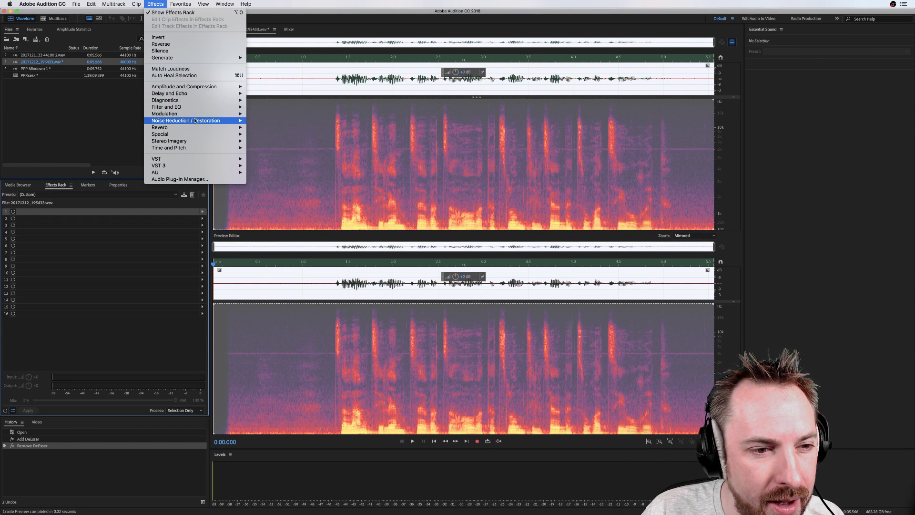
mouse_move(195, 120)
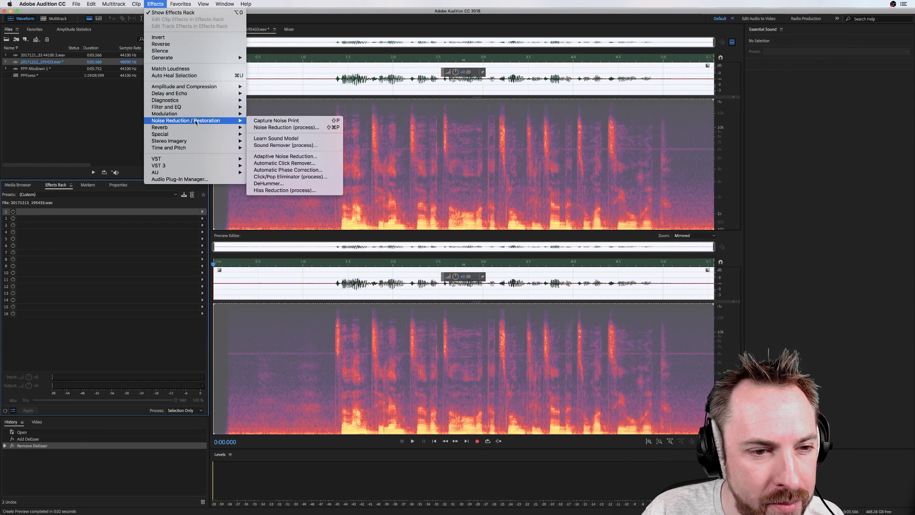
click(285, 145)
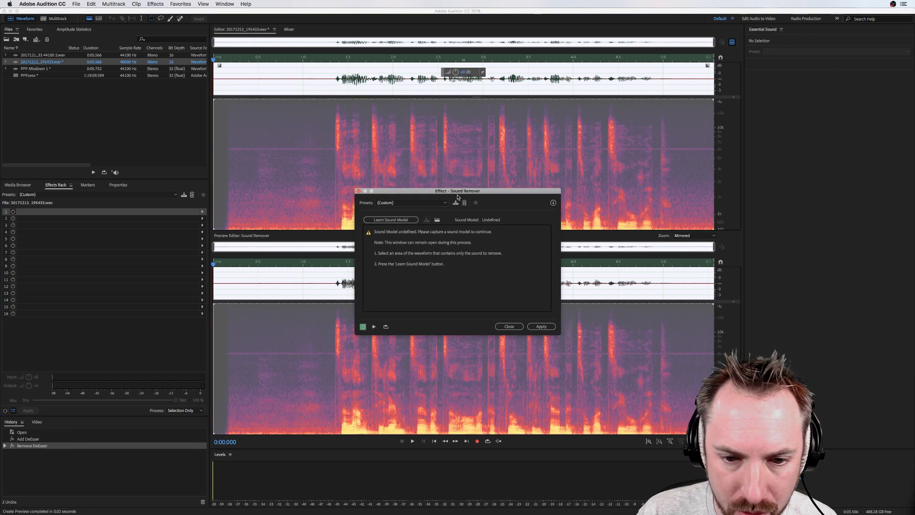
drag(457, 197, 202, 156)
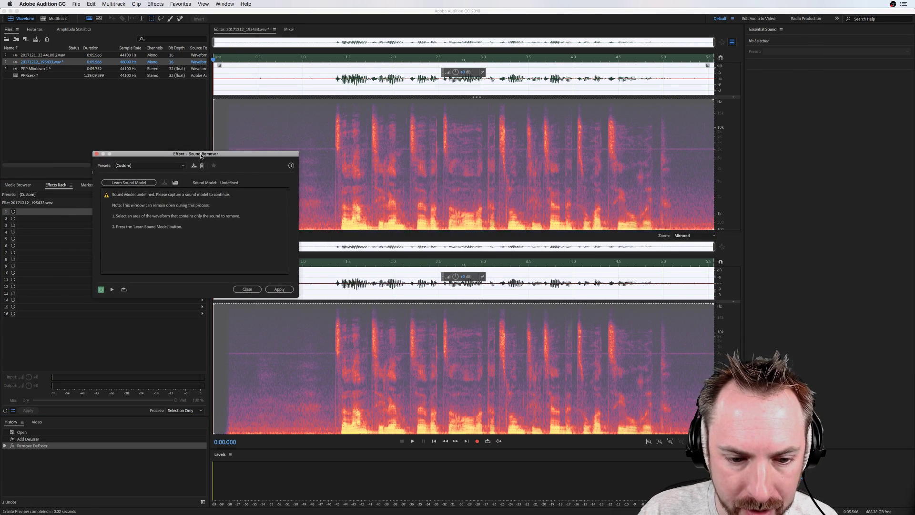
Select the upper-frequency burst of the first sibilance, at about 1.35 seconds, in the spectrogram and play the recording from there
click(335, 116)
drag(336, 116, 335, 149)
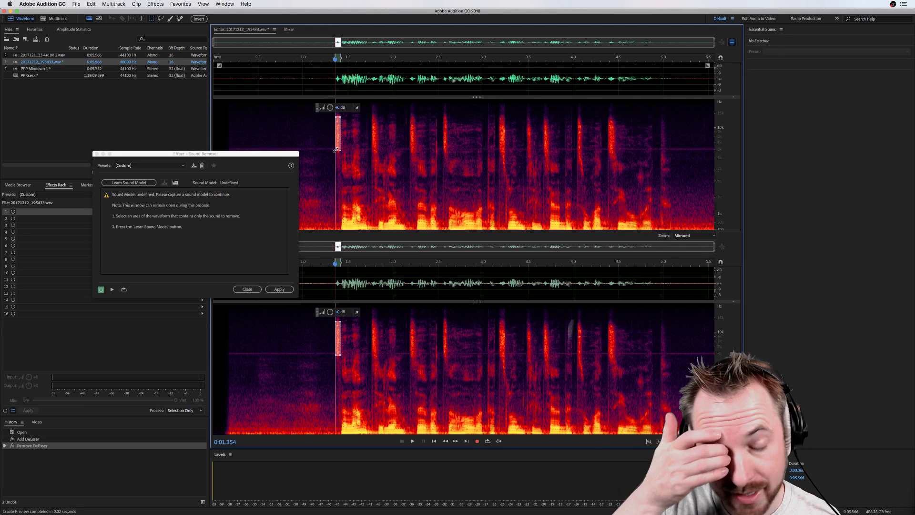
key(space)
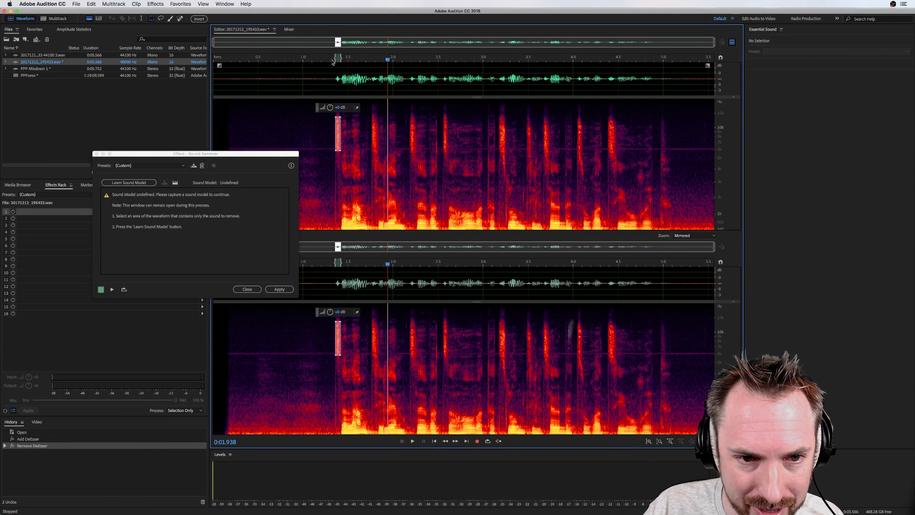
click(332, 62)
key(space)
key(space)
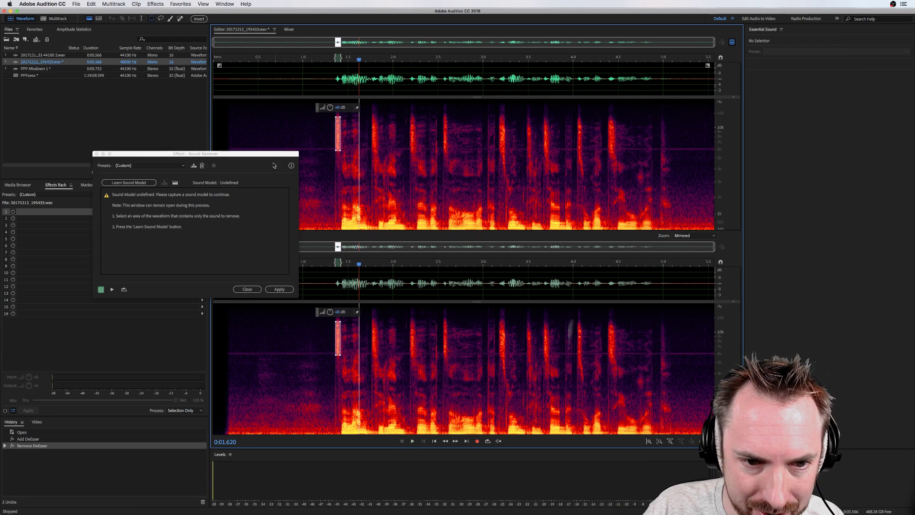
Play the selected sibilance burst on a loop, then try to learn the Sound Remover model from it
click(488, 441)
key(space)
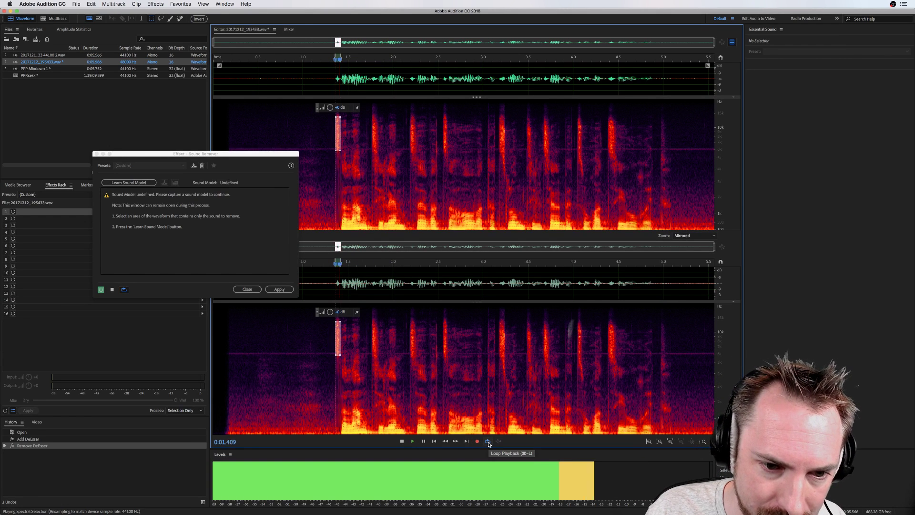
key(space)
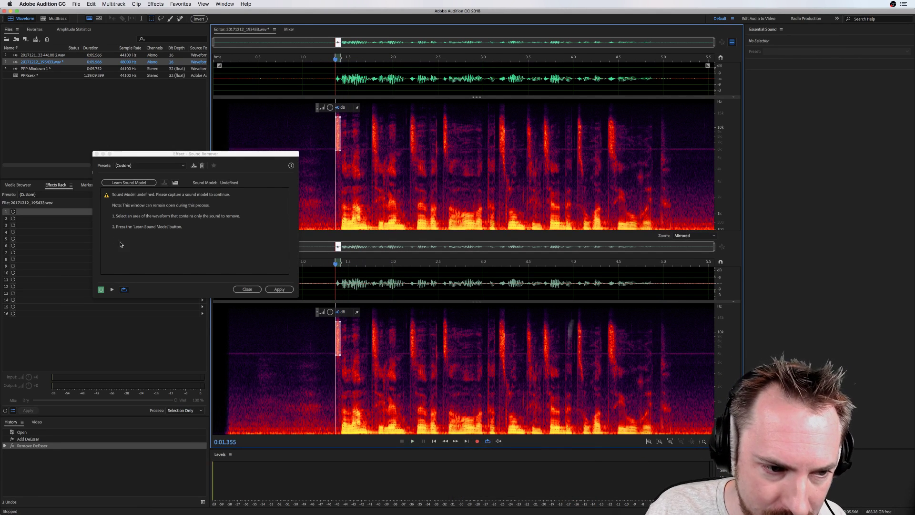
click(132, 182)
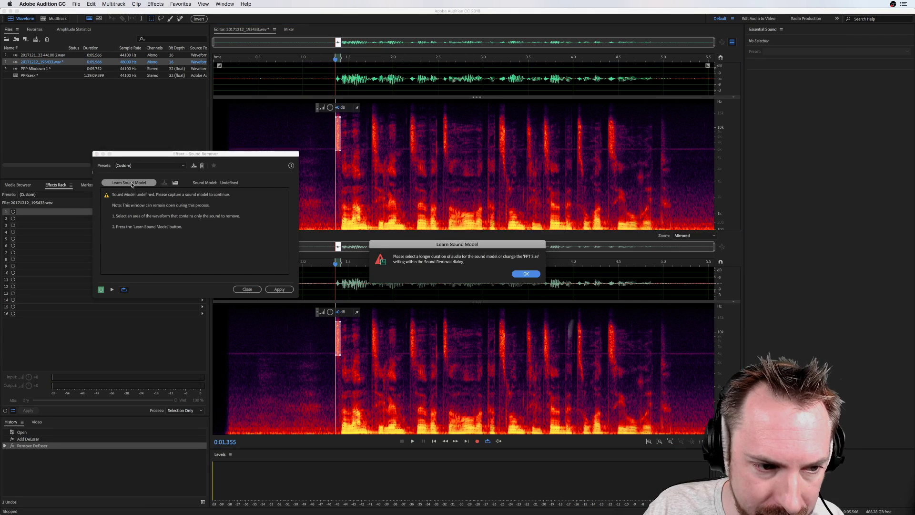
click(526, 274)
Choose the De-Esser preset in Sound Remover and retry learning the sound model from the selected burst
click(146, 166)
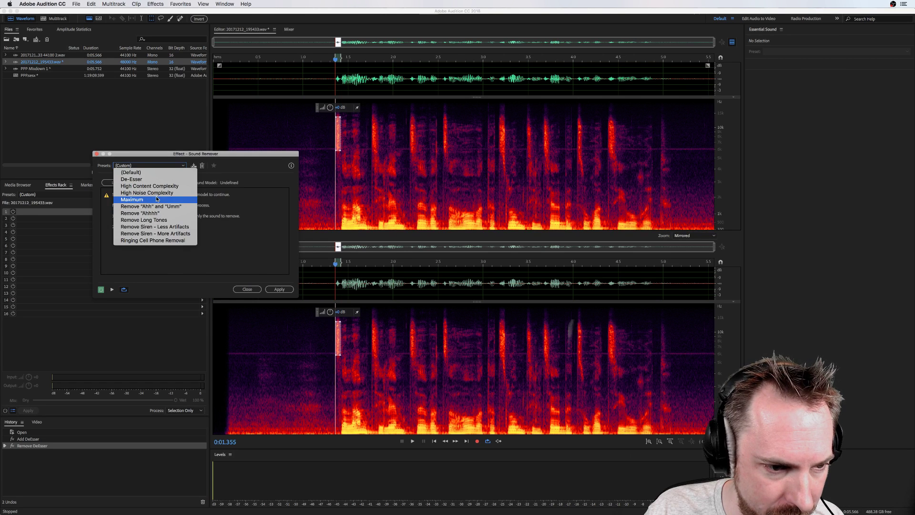
click(165, 179)
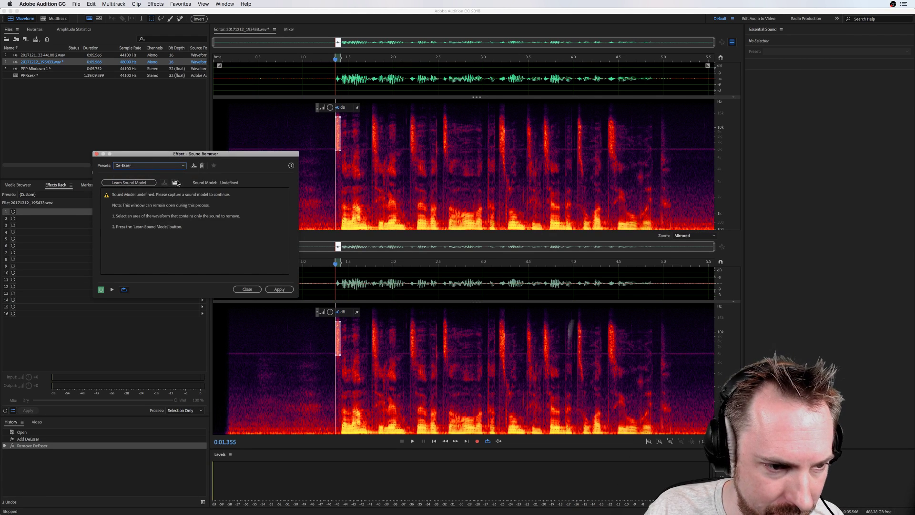
click(152, 184)
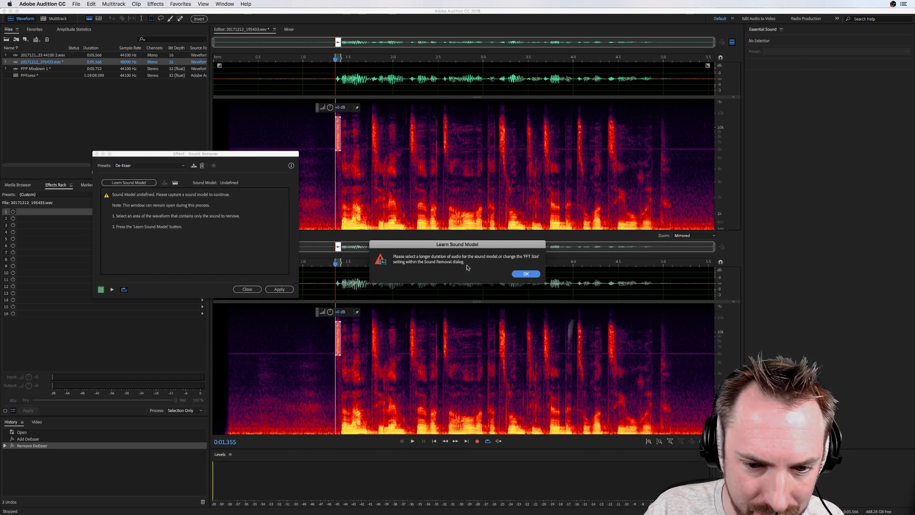
key(Return)
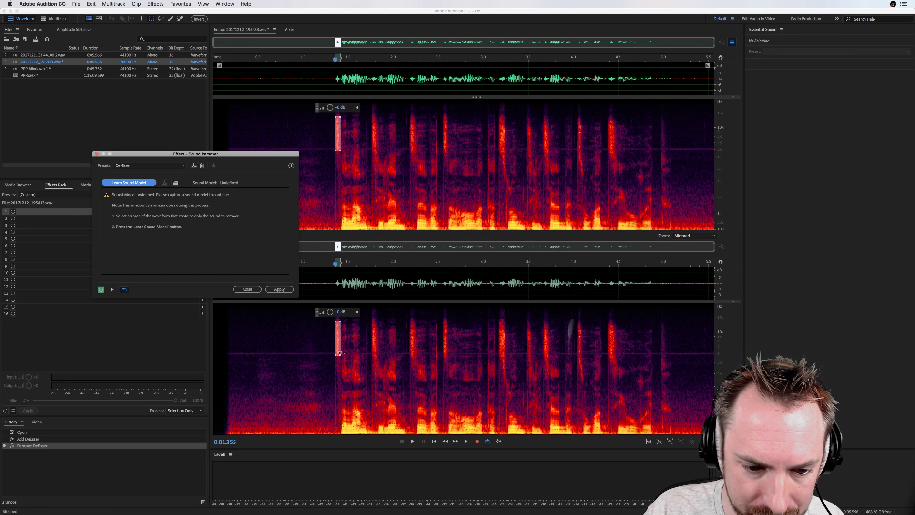
Try to learn the sound model from a wider selection around the first sibilance, ending at about 1.5 seconds
drag(346, 353, 336, 352)
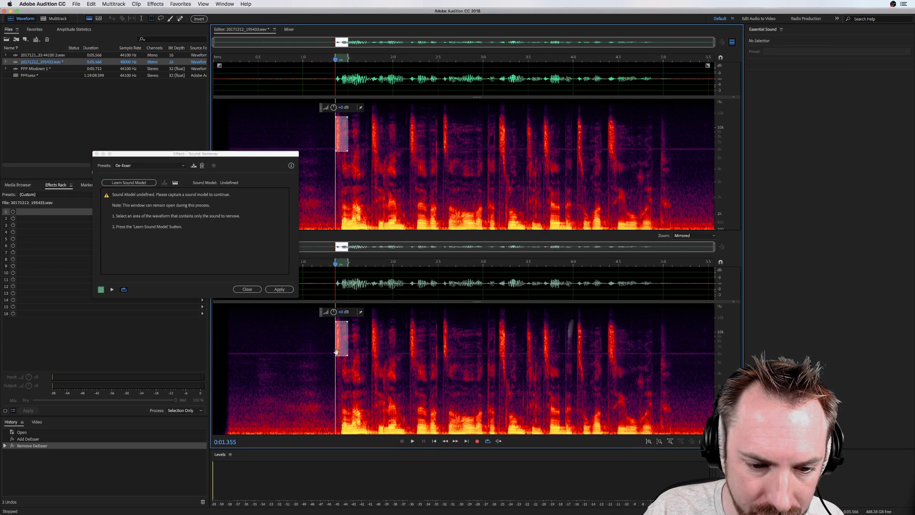
click(142, 183)
click(524, 274)
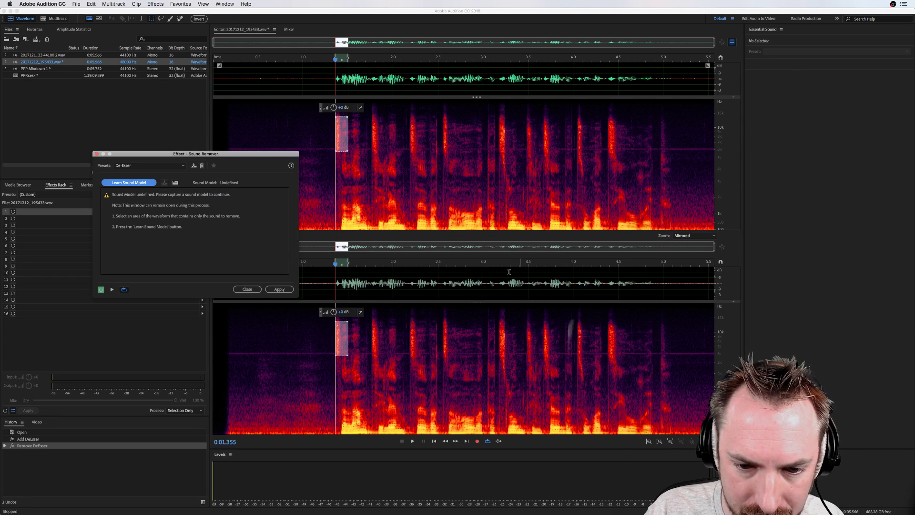
click(349, 356)
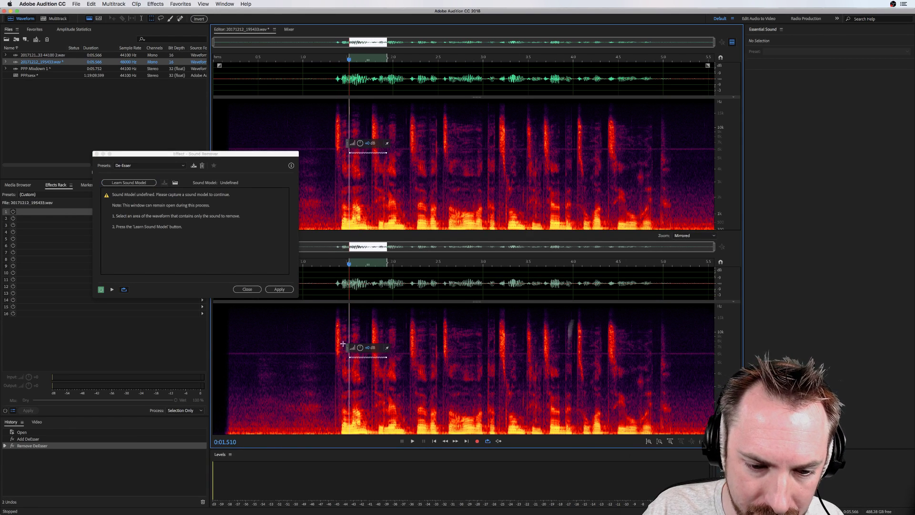
Select the upper-frequency band across the sibilances from about 1.35 to 4.5 seconds and learn the sound model from it
click(334, 317)
drag(334, 316, 621, 364)
click(137, 183)
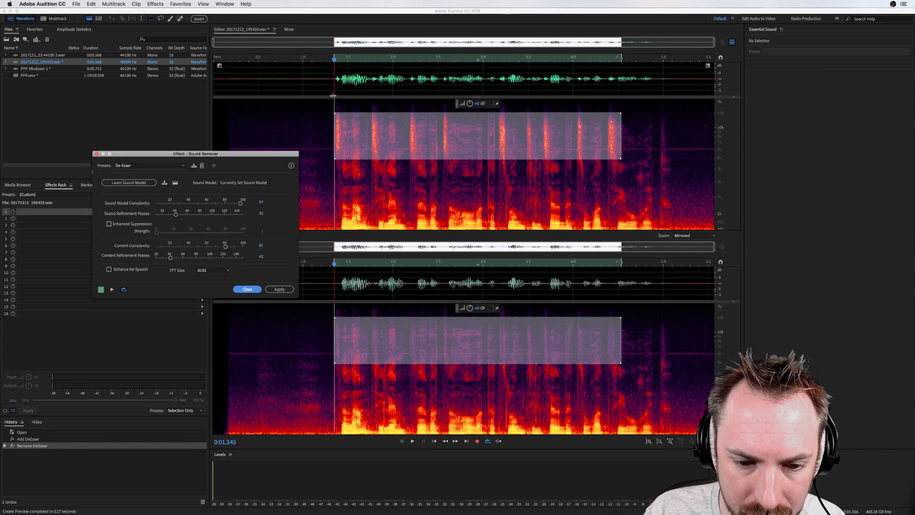
Preview Sound Remover on the selected band, then on the unselected recording from about 1.3 seconds
key(space)
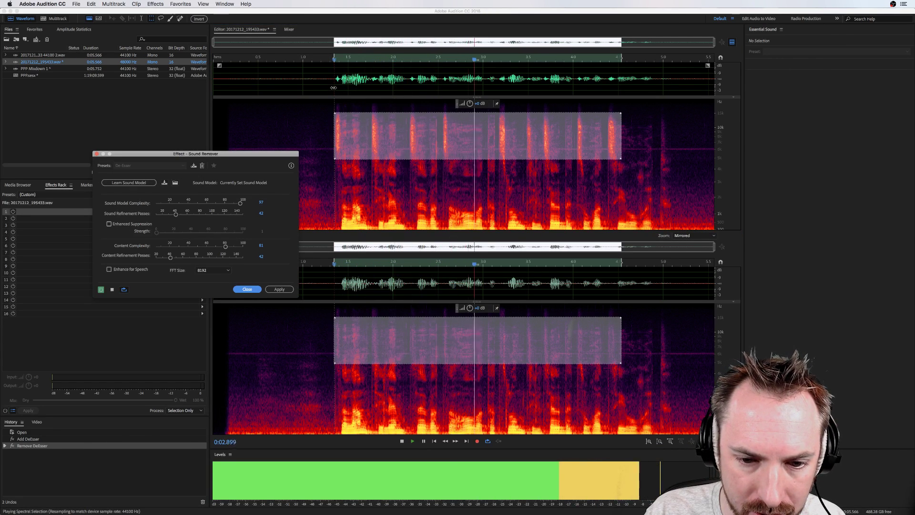
click(328, 81)
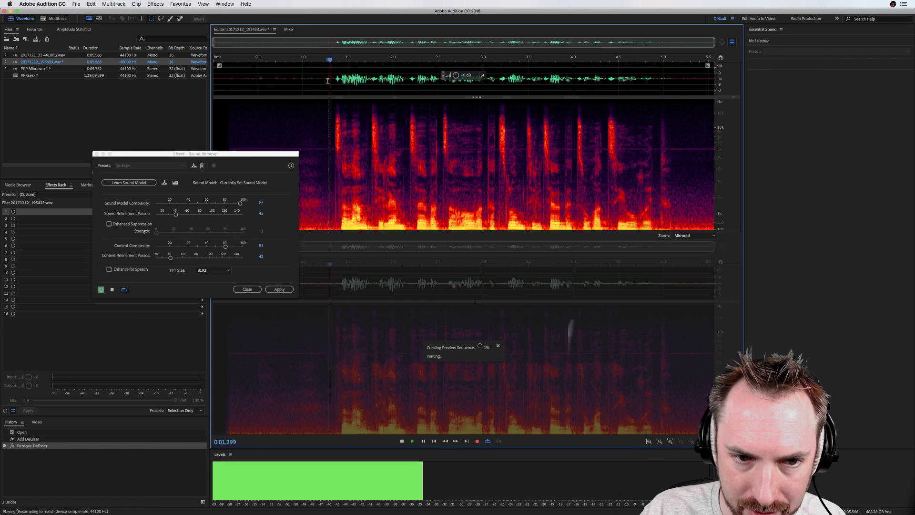
key(space)
key(space)
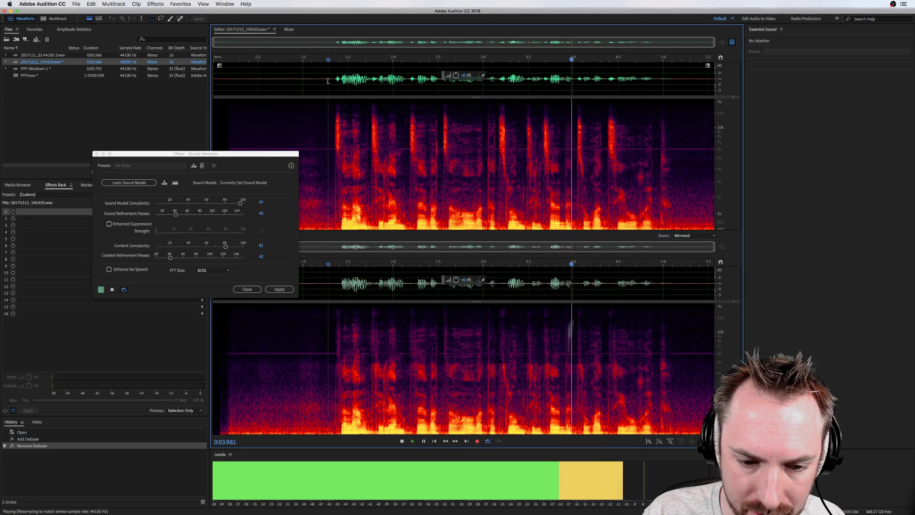
key(space)
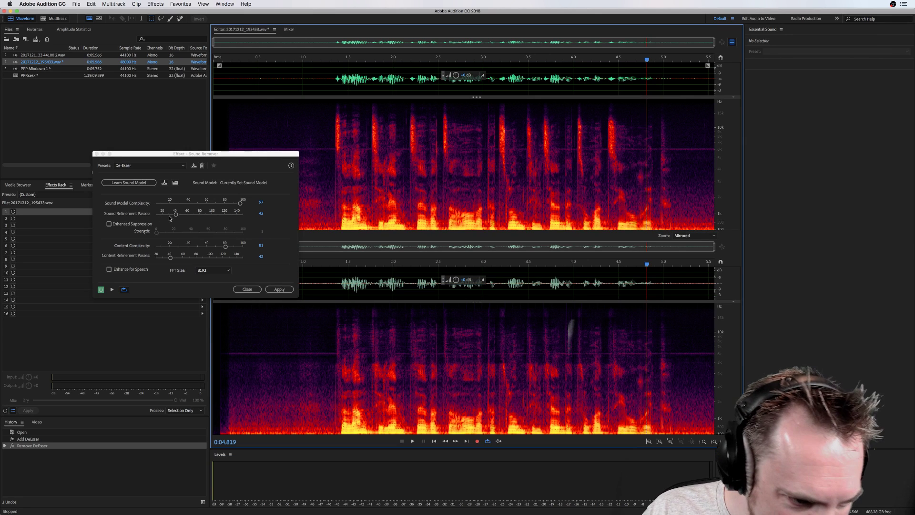
Enable Enhance for Speech in Sound Remover and preview the recording from about 1.3 seconds
click(109, 269)
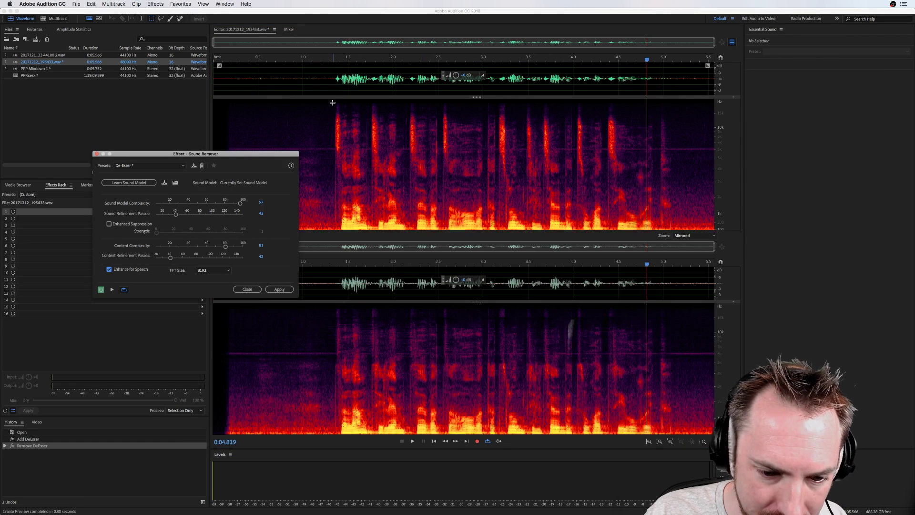
click(330, 84)
key(space)
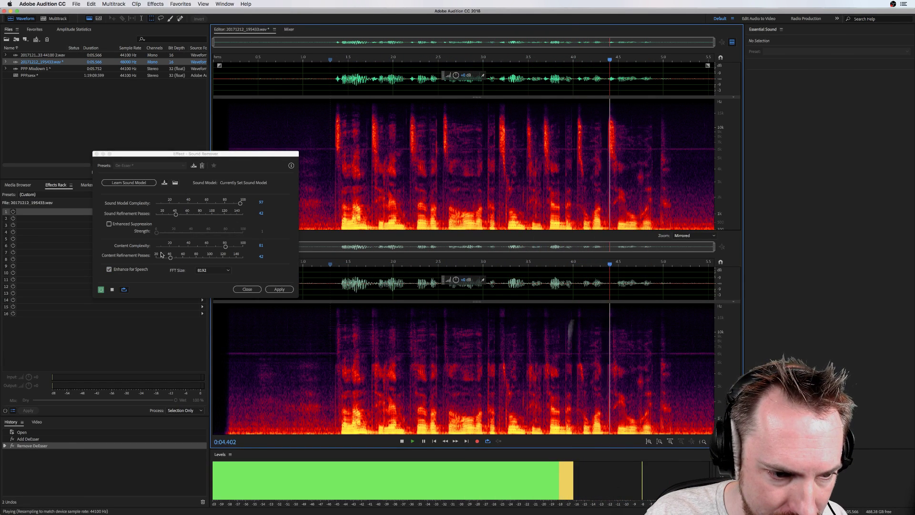
Lower Content Refinement Passes to 32 and Sound Refinement Passes to 25, then preview the recording from about 1.4 seconds
drag(170, 257, 163, 255)
drag(176, 214, 164, 215)
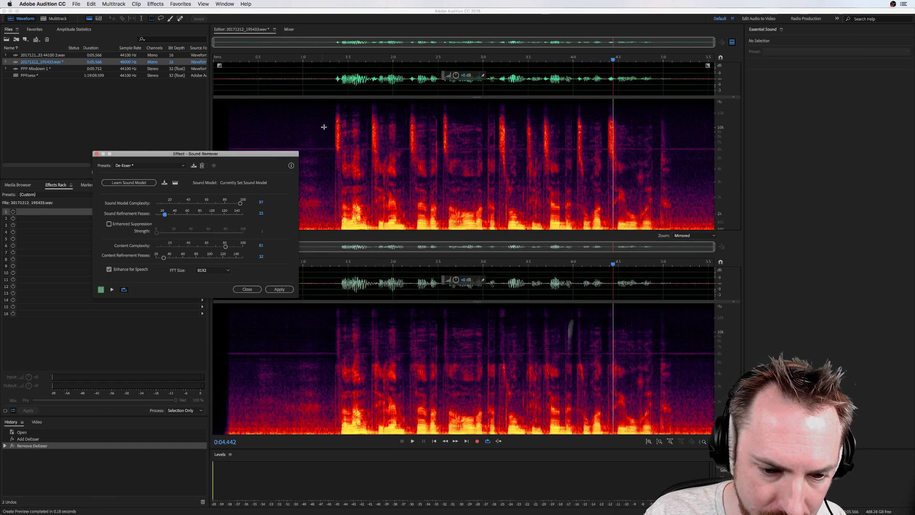
click(338, 98)
key(space)
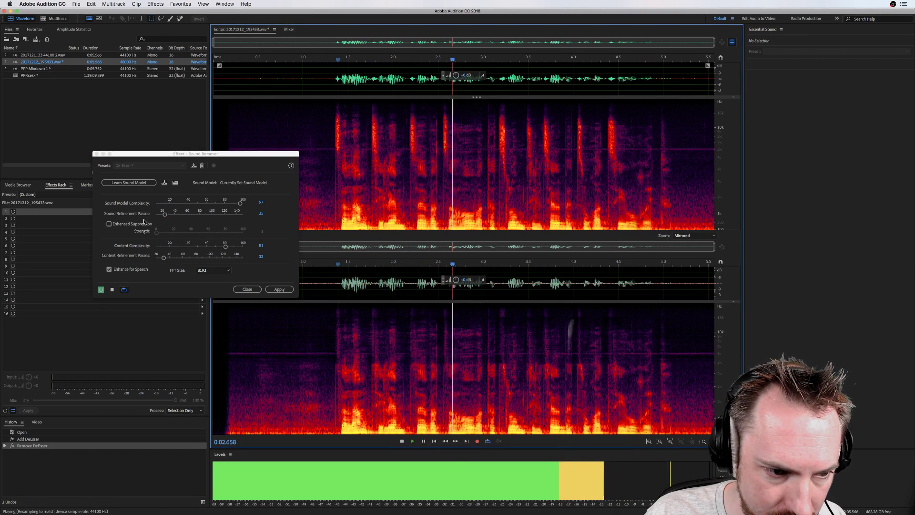
Reduce Sound Model Complexity to 45 and preview the speech from just before its start
drag(241, 203, 192, 203)
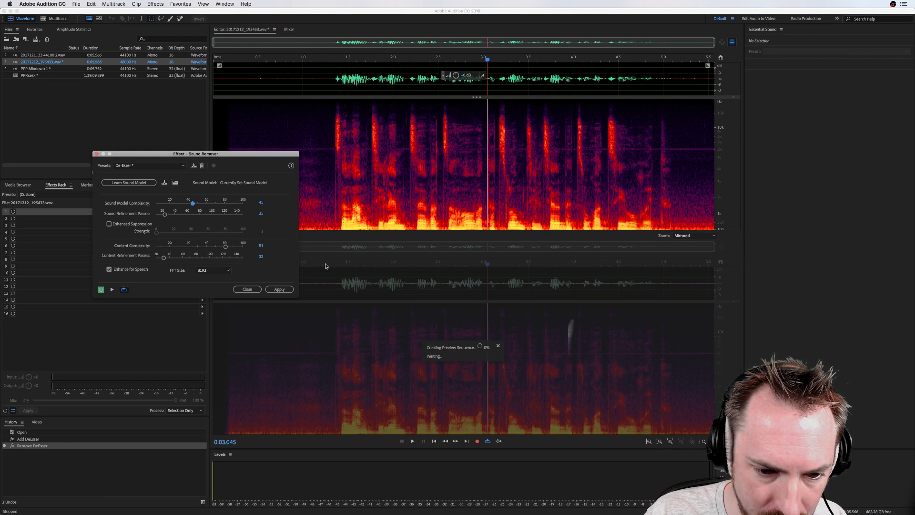
click(324, 64)
key(space)
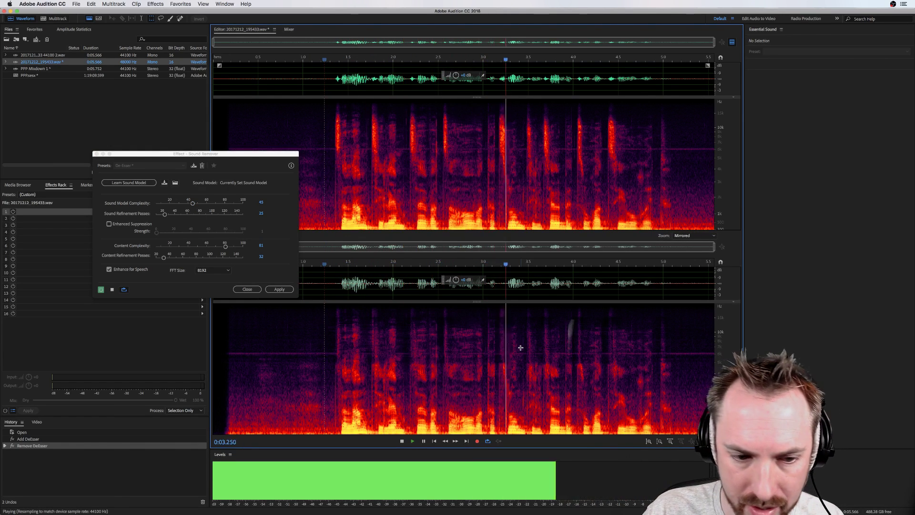
key(space)
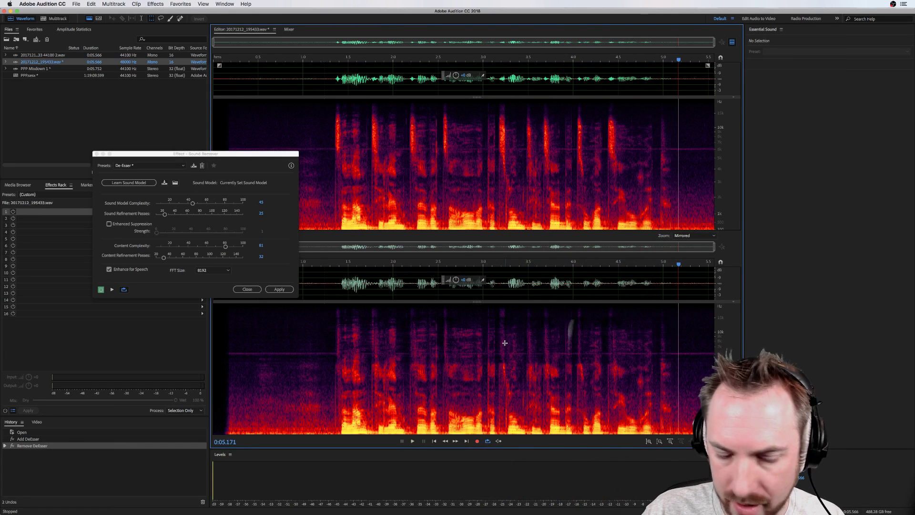
Compare the speech with Sound Remover bypassed and active, then apply the effect to the recording
click(101, 290)
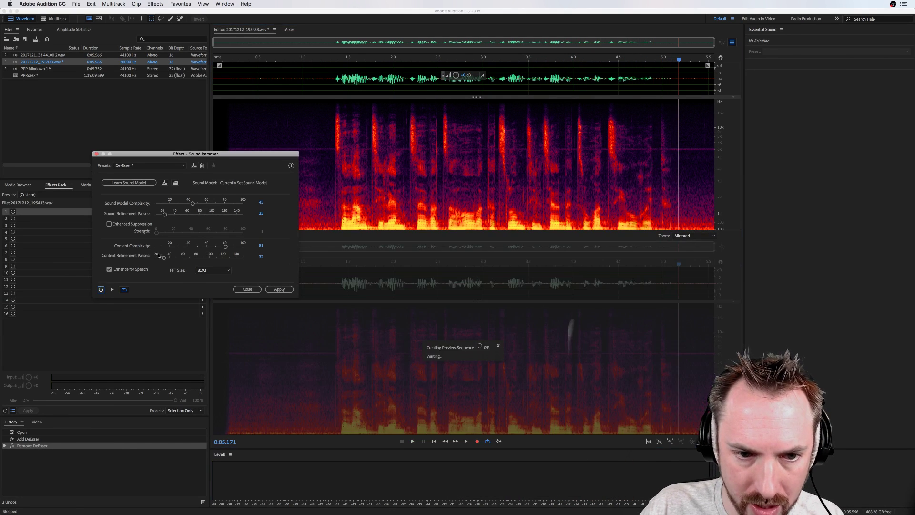
key(space)
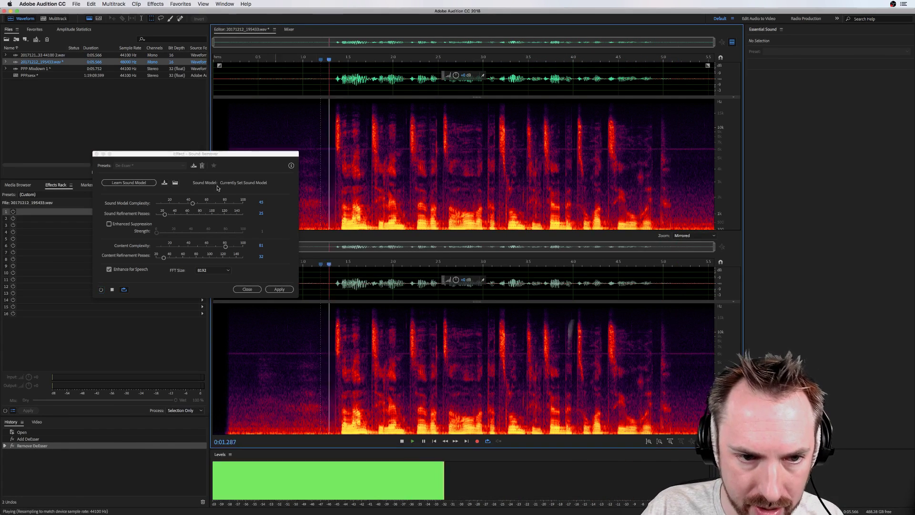
click(102, 289)
click(325, 83)
key(space)
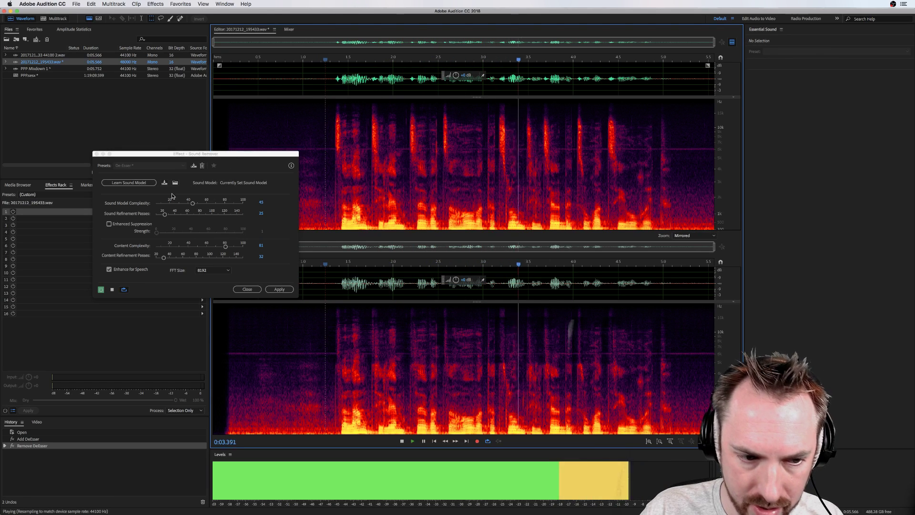
click(193, 165)
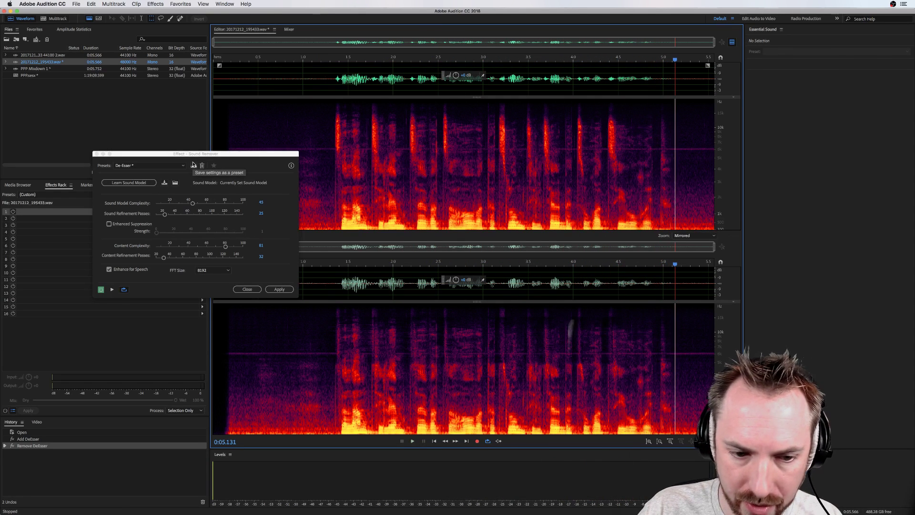
click(279, 289)
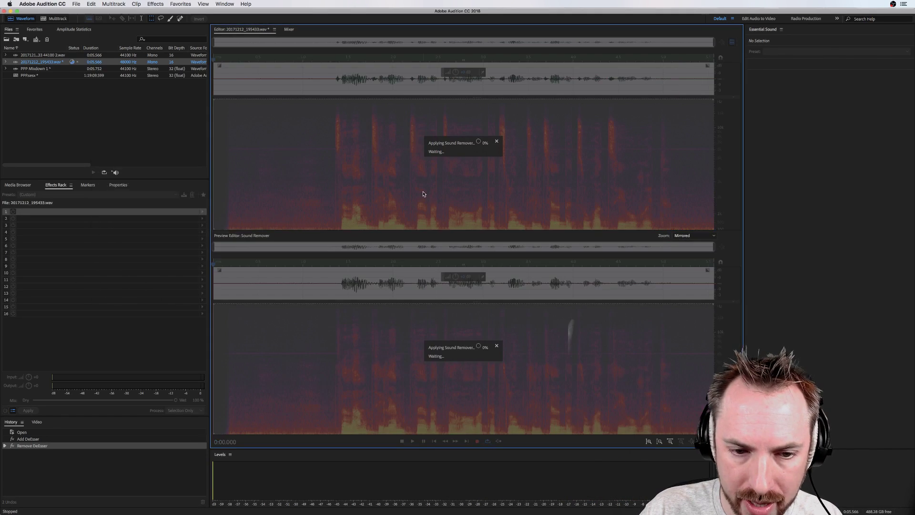
Open the Noise Reduction process, select the silence from about 0.23 to 1.3 seconds, and listen to it
click(161, 6)
mouse_move(224, 120)
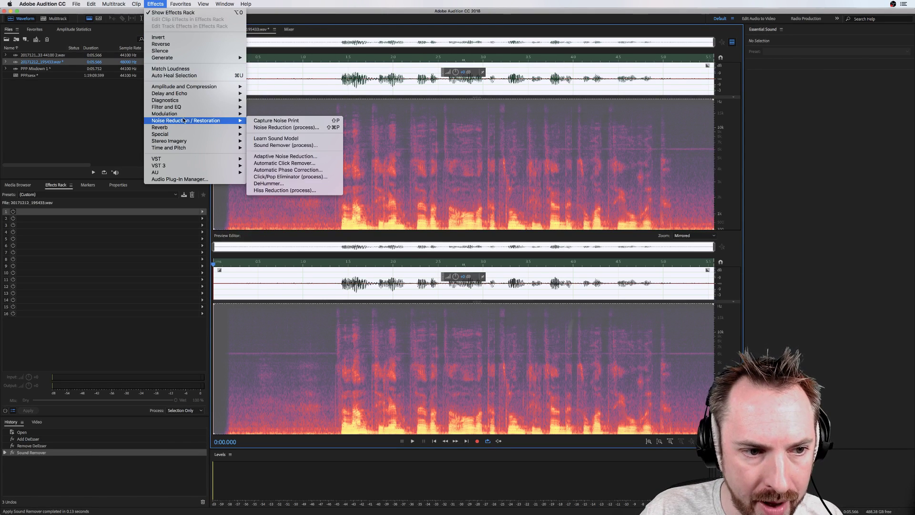
click(274, 127)
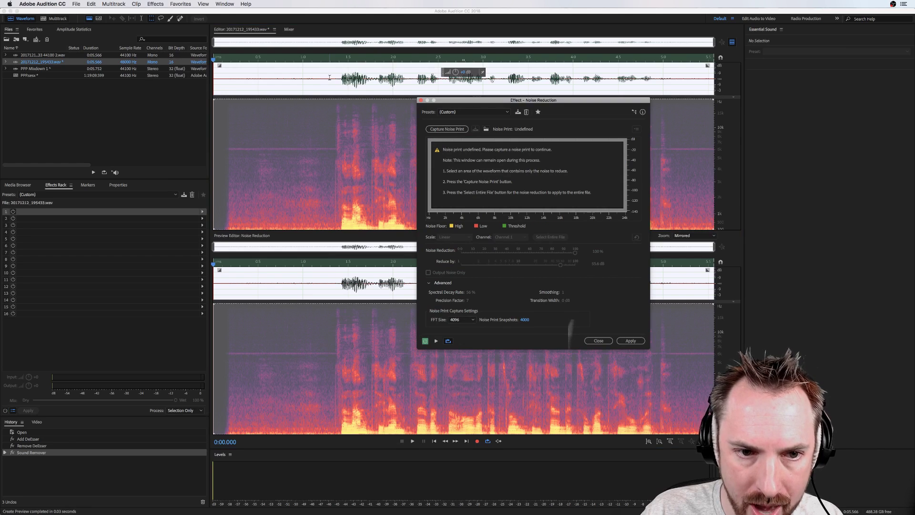
drag(328, 77, 233, 79)
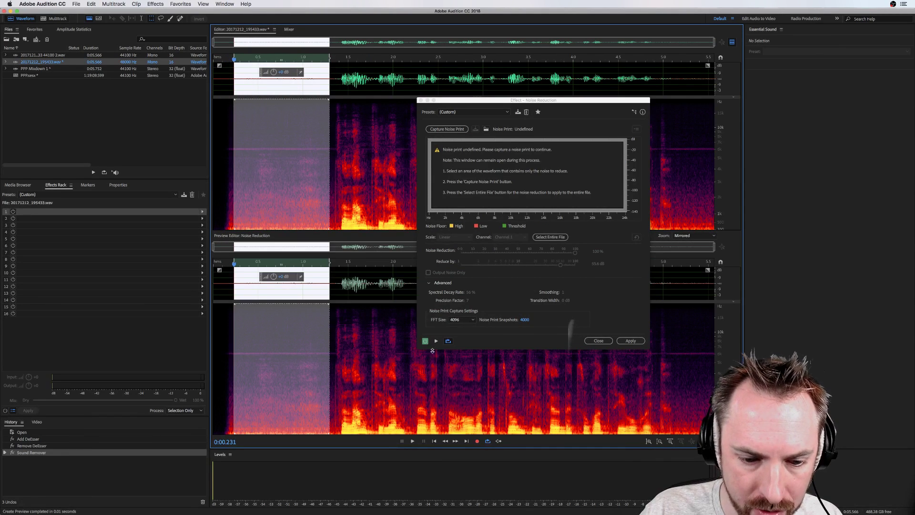
click(436, 341)
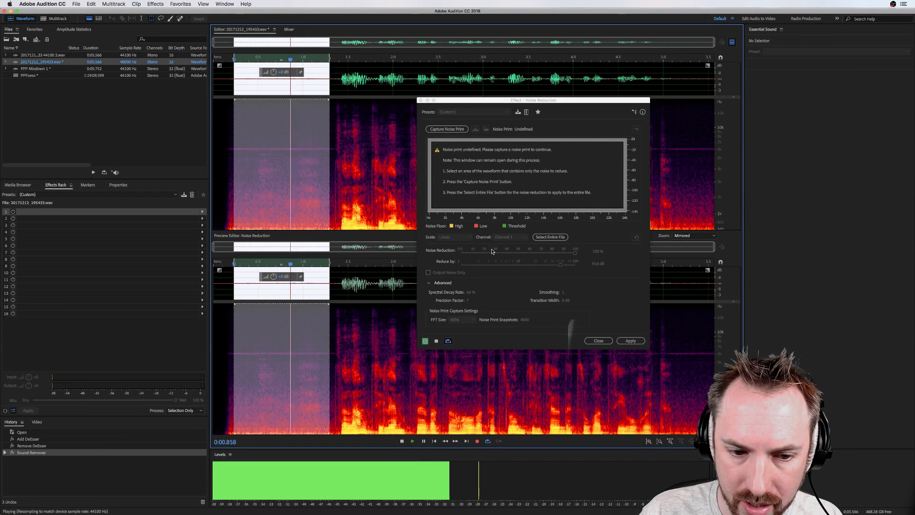
key(space)
Shorten the noise selection to end at about 0.9 seconds, capture it as the noise print, and reselect the whole recording
drag(323, 182, 292, 183)
key(space)
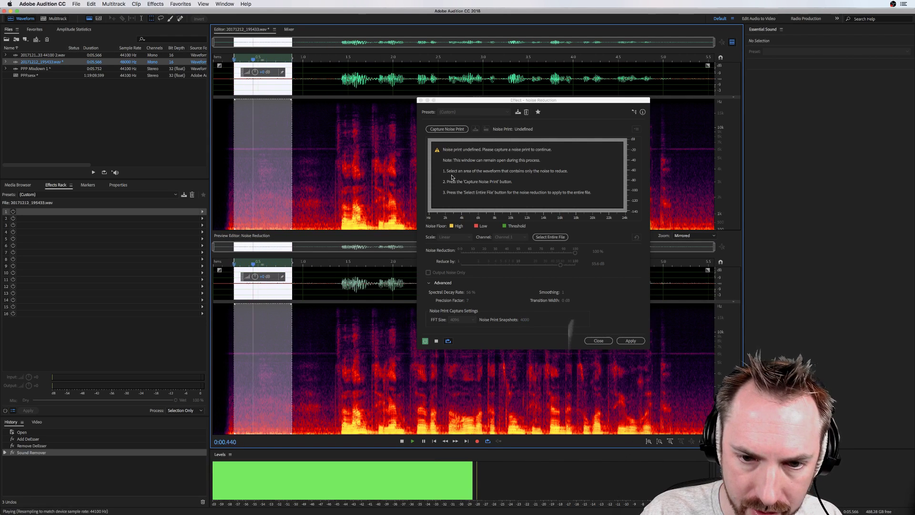
key(space)
key(shift+p)
double_click(371, 74)
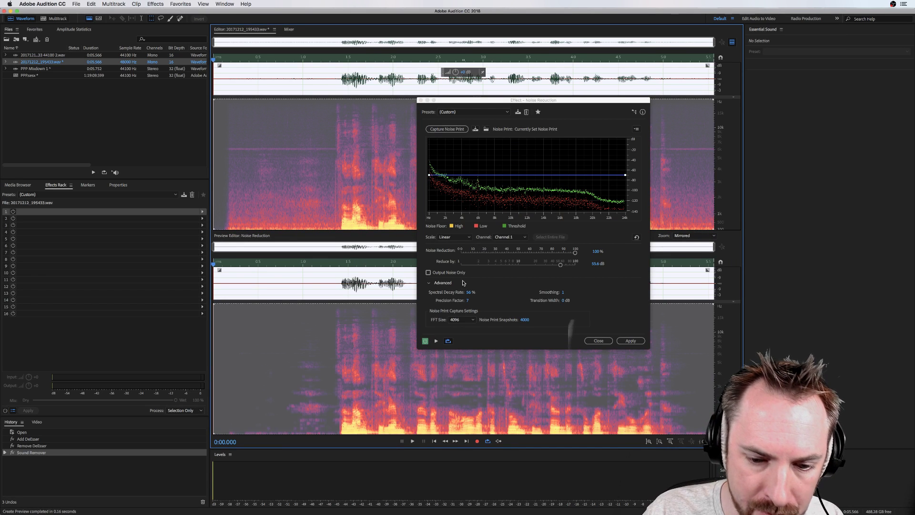
Set Reduce by to 59 dB, lower the Spectral Decay Rate to about 46%, and preview the noise reduction
click(561, 265)
drag(468, 294, 468, 296)
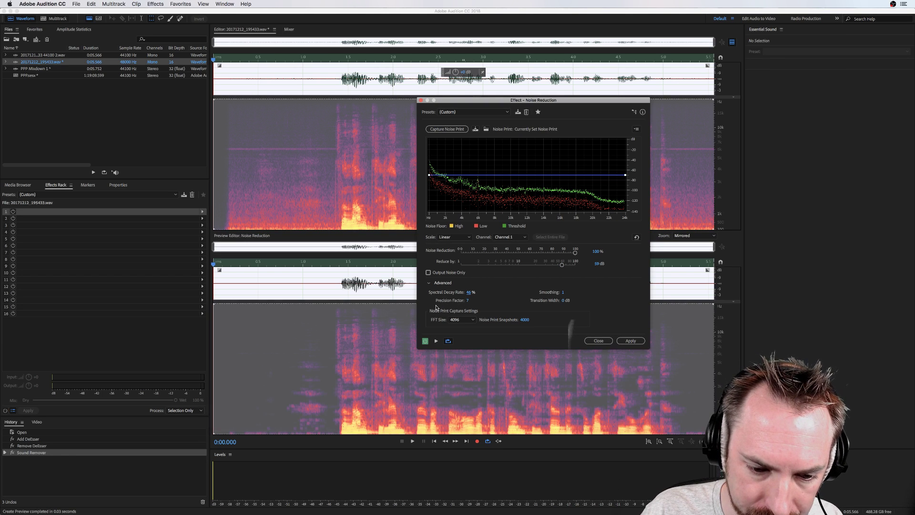
key(space)
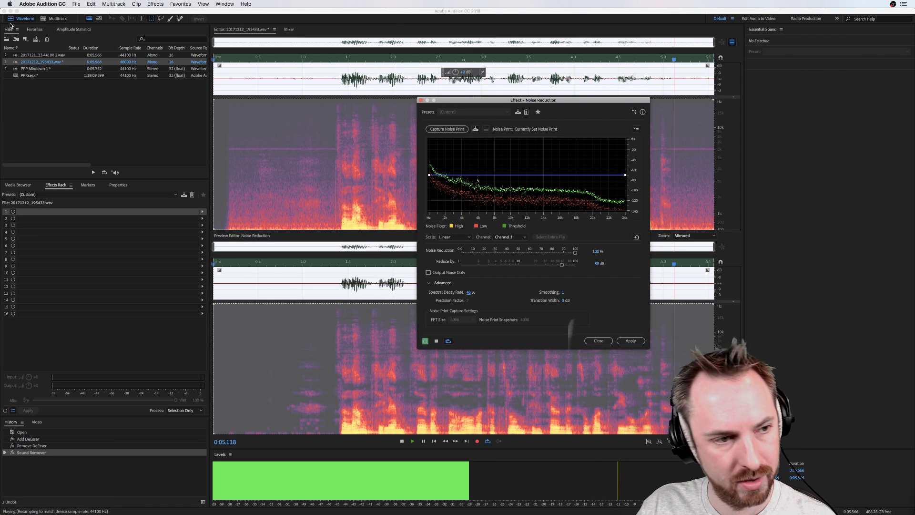
double_click(41, 56)
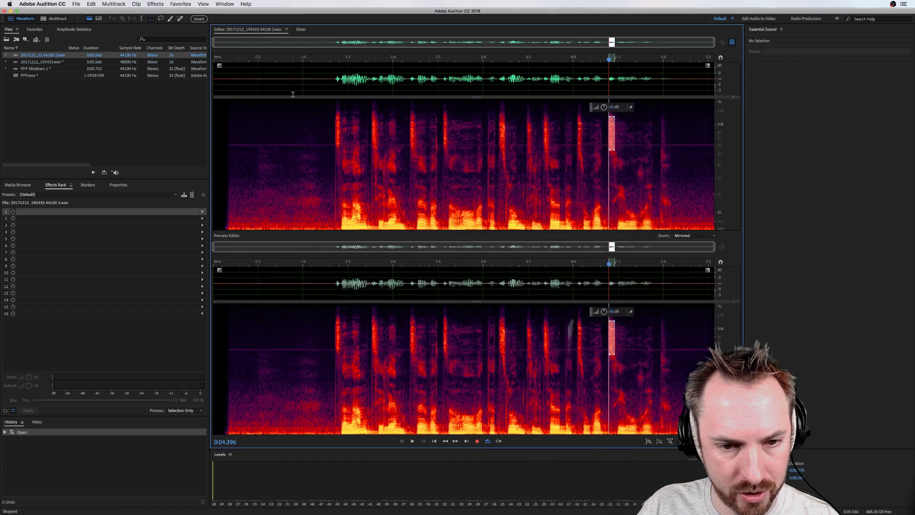
click(280, 79)
key(space)
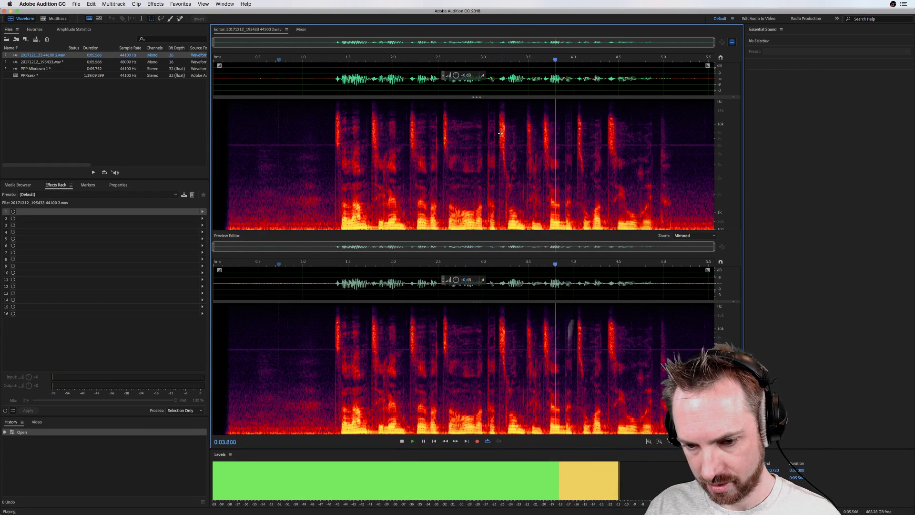
key(space)
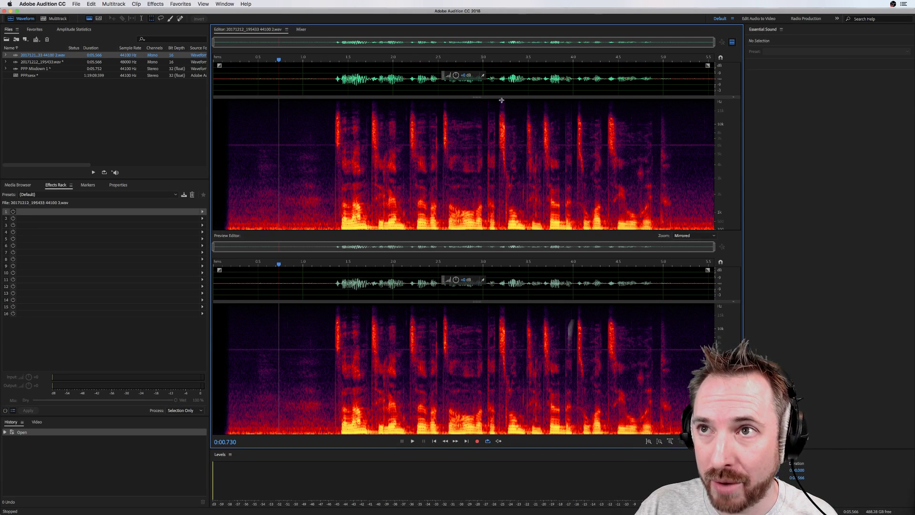
key(super+Tab)
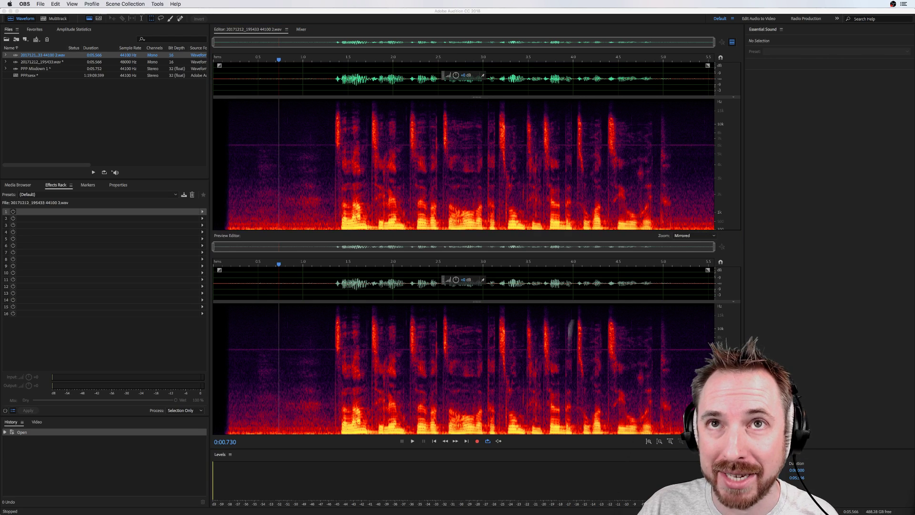